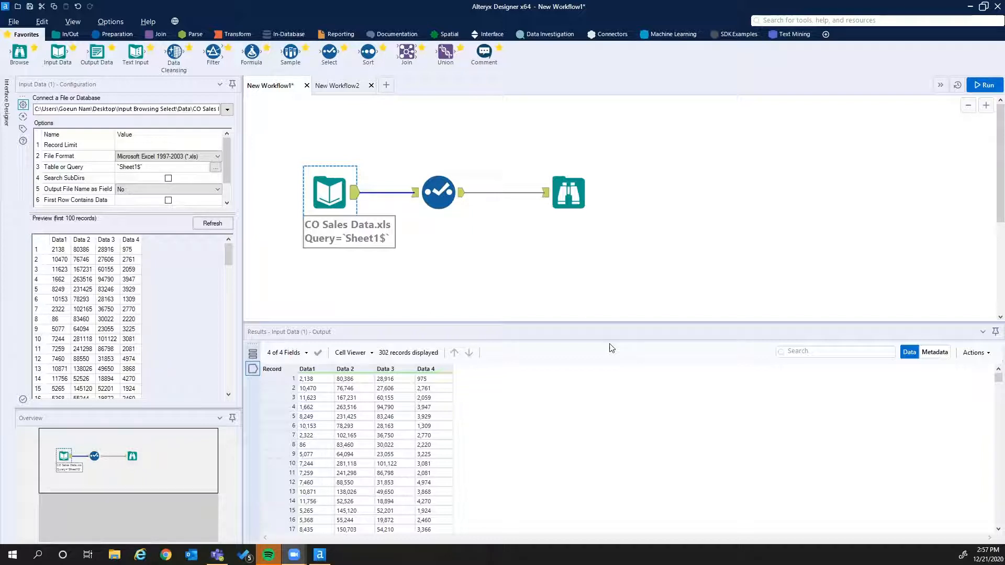
# Step: Inspect the Select and Browse tools in New Workflow1 and switch to New Workflow2
pyautogui.click(447, 201)
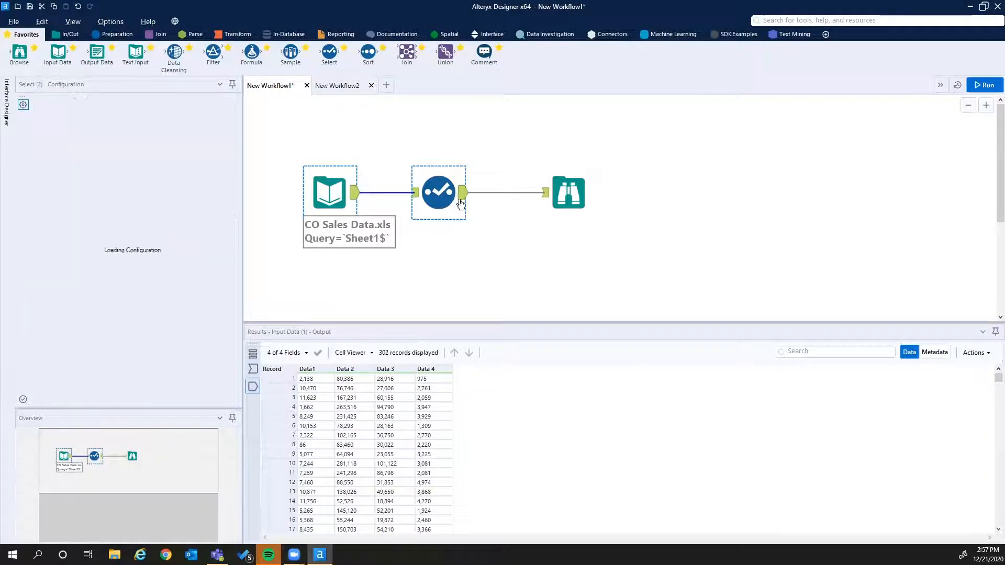
pyautogui.keyDown('ctrl'); pyautogui.click(588, 195); pyautogui.keyUp('ctrl')
pyautogui.click(589, 194)
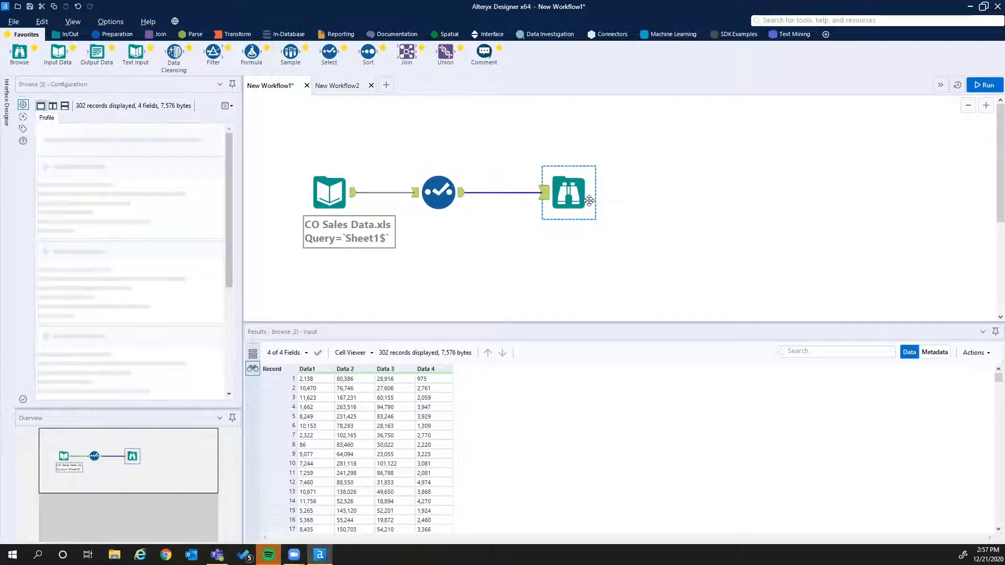
pyautogui.click(350, 86)
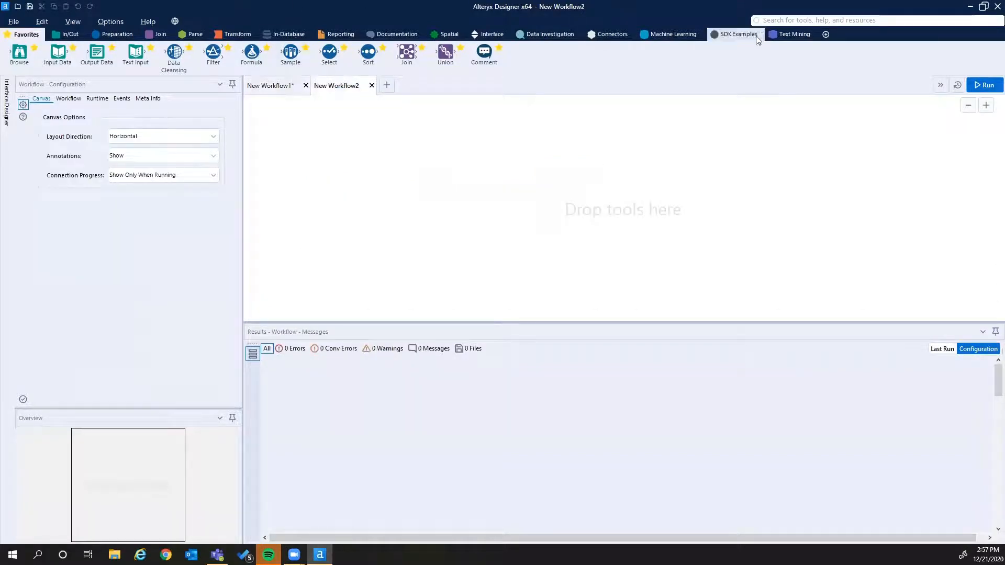
# Step: Open the Input Browsing Select folder from the desktop and return to the maximized Alteryx Designer window
pyautogui.doubleClick(472, 18)
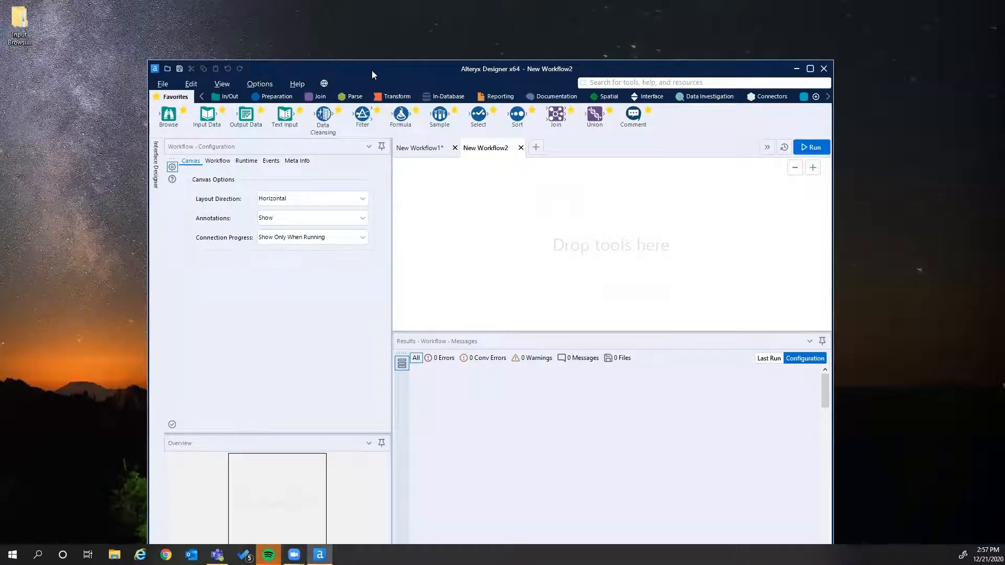
pyautogui.moveTo(374, 68); pyautogui.dragTo(425, 21)
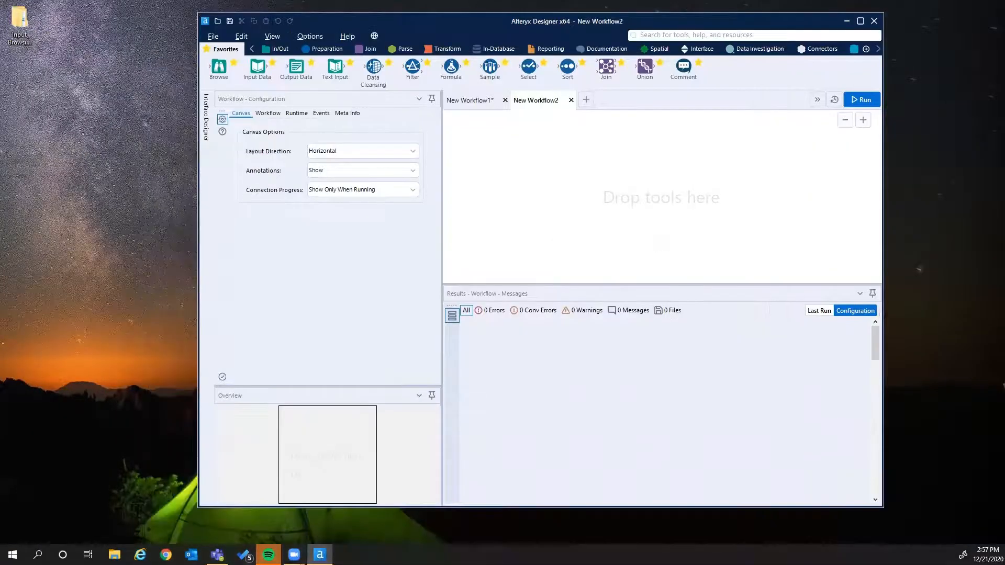
pyautogui.doubleClick(18, 31)
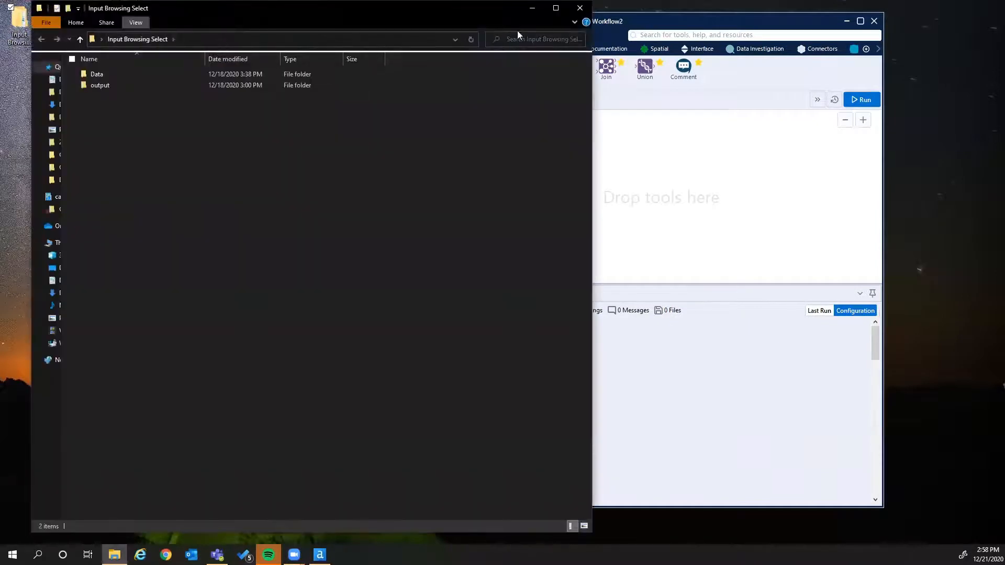
pyautogui.click(675, 26)
pyautogui.doubleClick(632, 21)
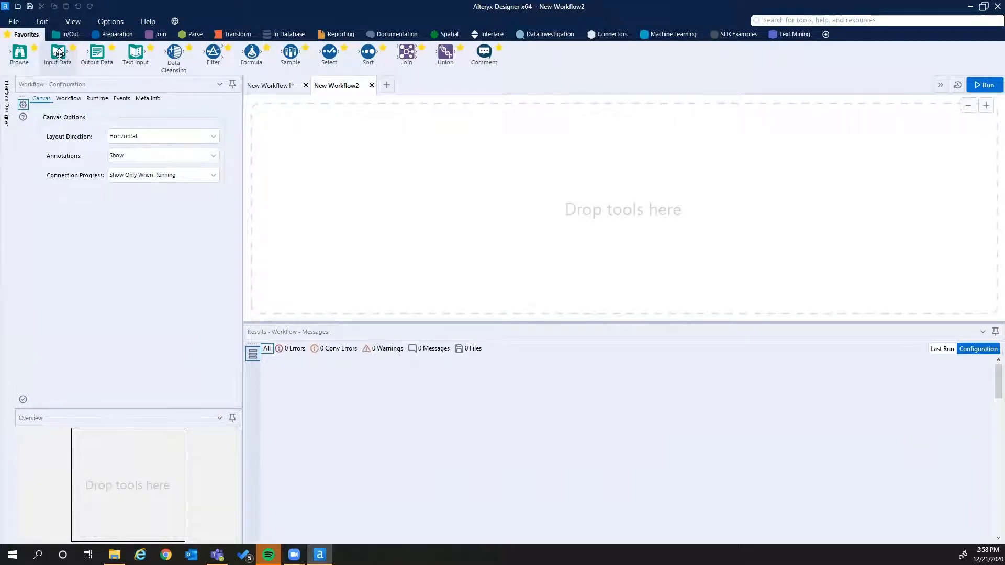
# Step: Place an Input Data tool on the New Workflow2 canvas and open the file options of its data connections
pyautogui.moveTo(57, 53); pyautogui.dragTo(297, 159)
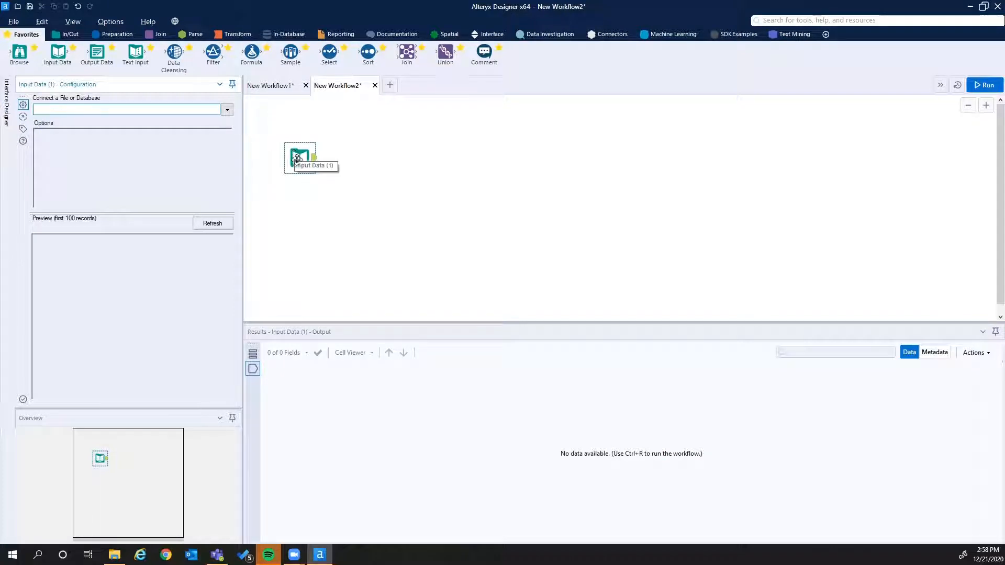
pyautogui.click(228, 110)
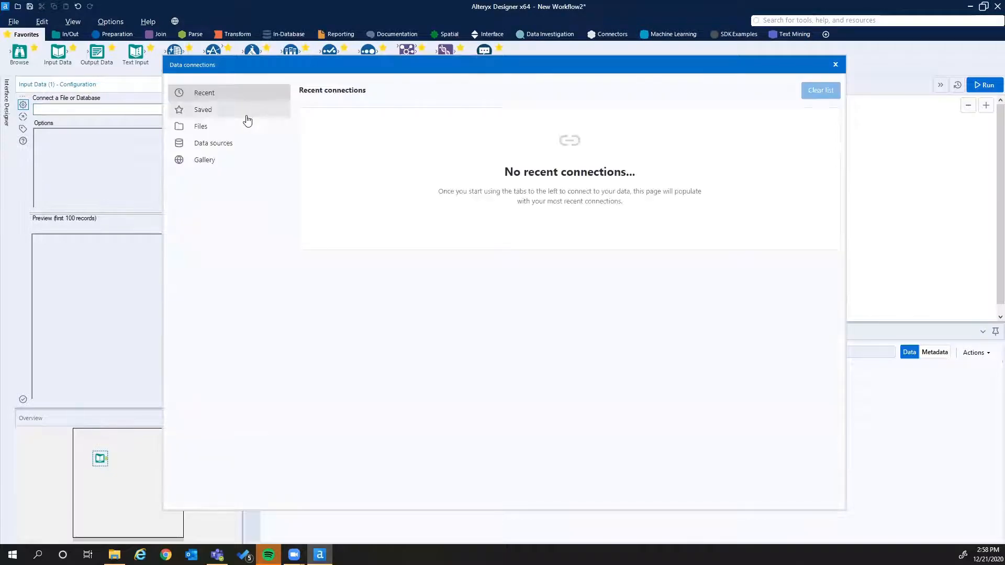
pyautogui.click(207, 110)
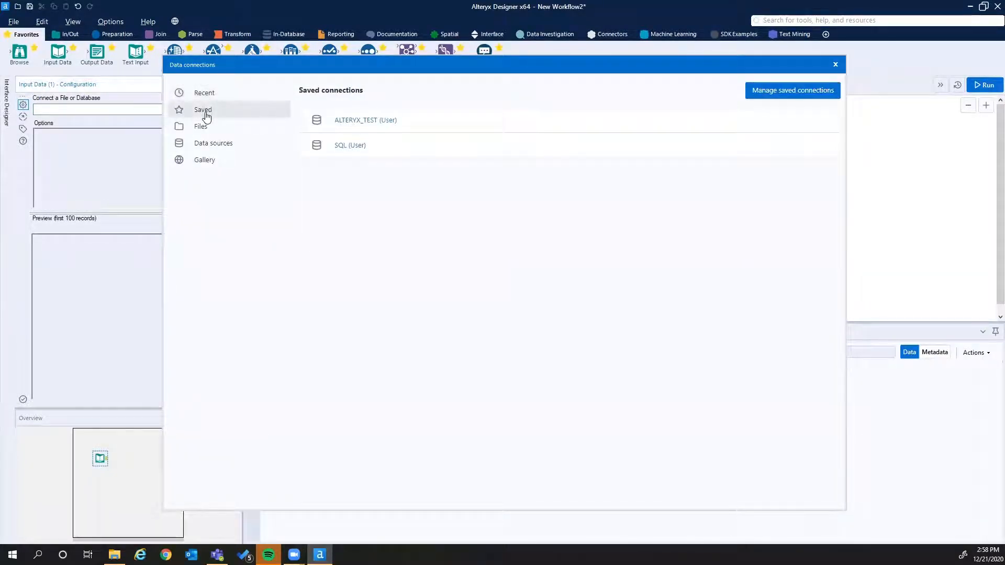
pyautogui.click(209, 128)
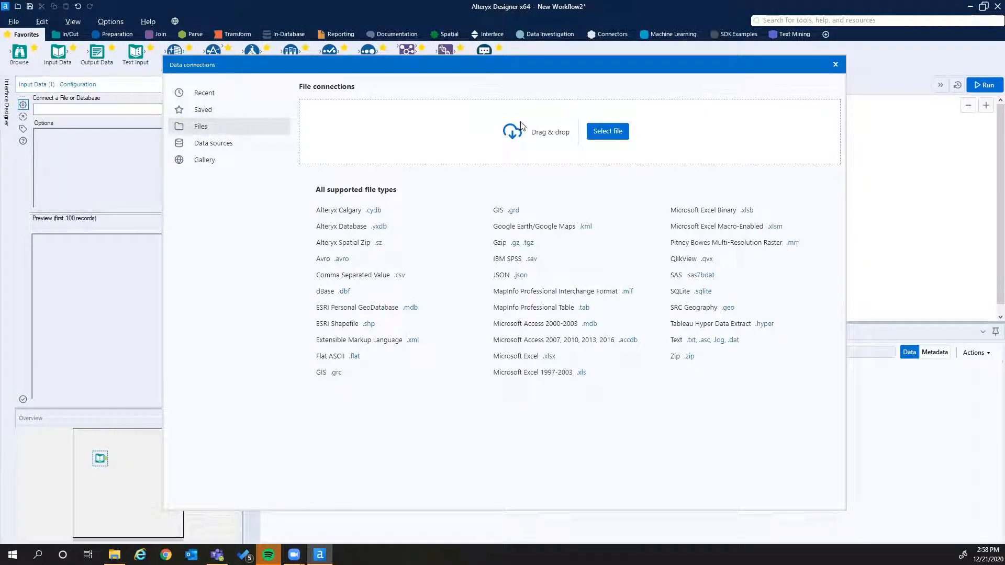
# Step: Select the CO Sales Data Excel file from the Data folder as the input source
pyautogui.click(598, 130)
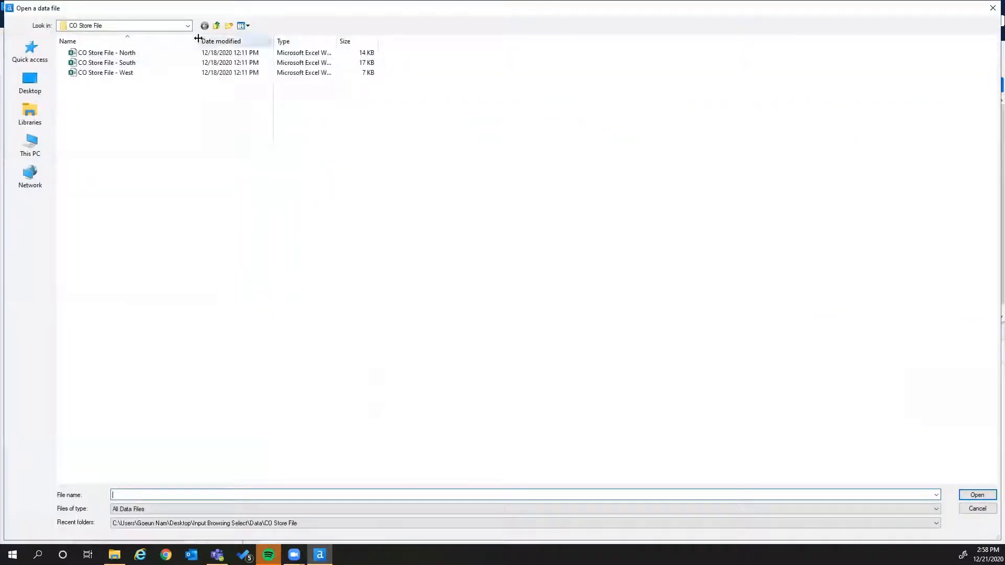
pyautogui.click(125, 26)
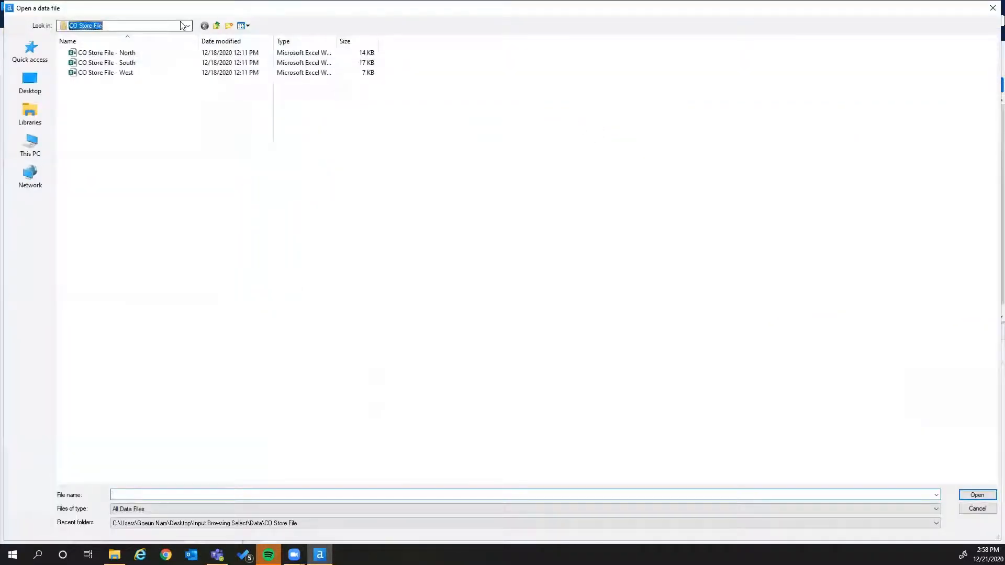
pyautogui.click(95, 129)
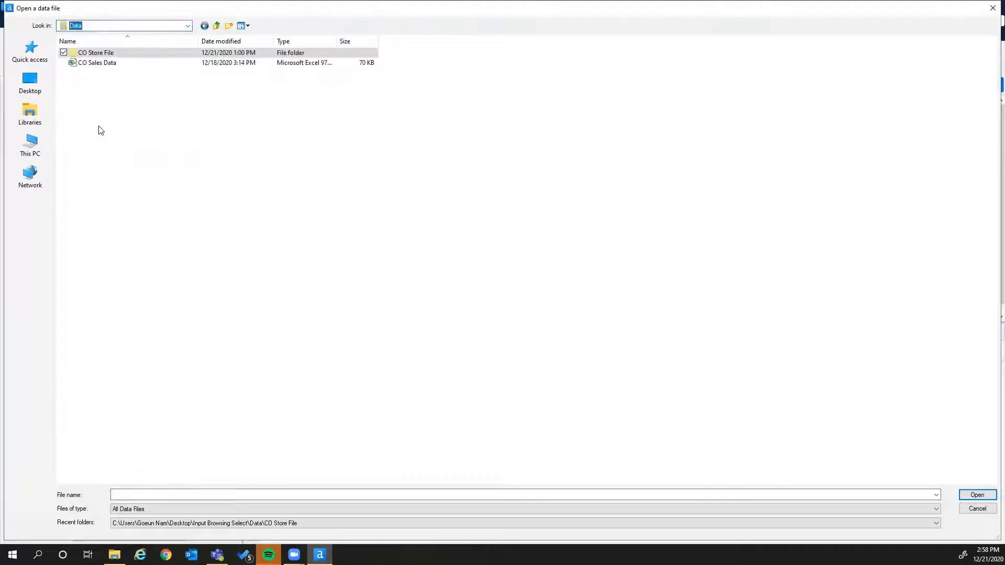
pyautogui.click(103, 67)
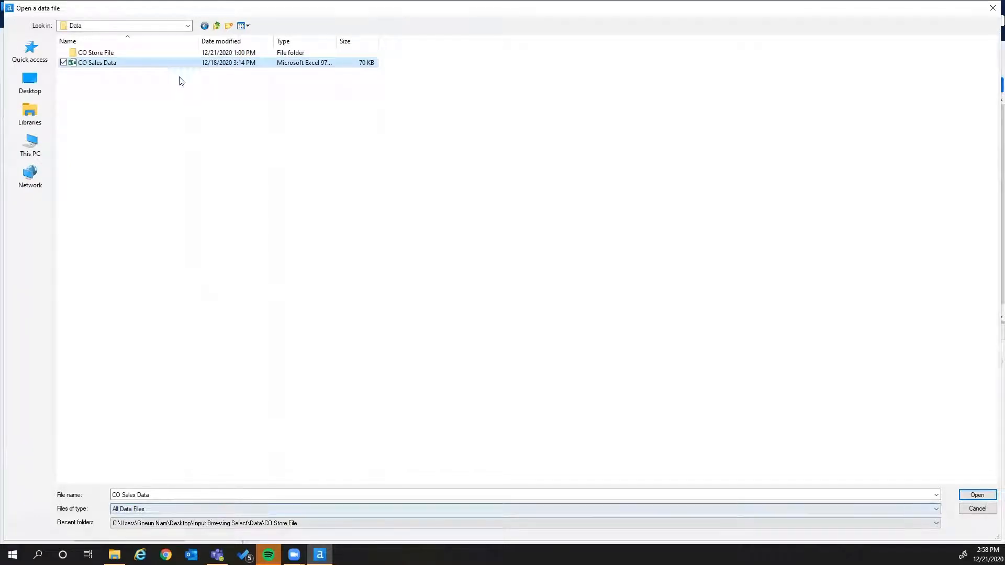
pyautogui.click(984, 497)
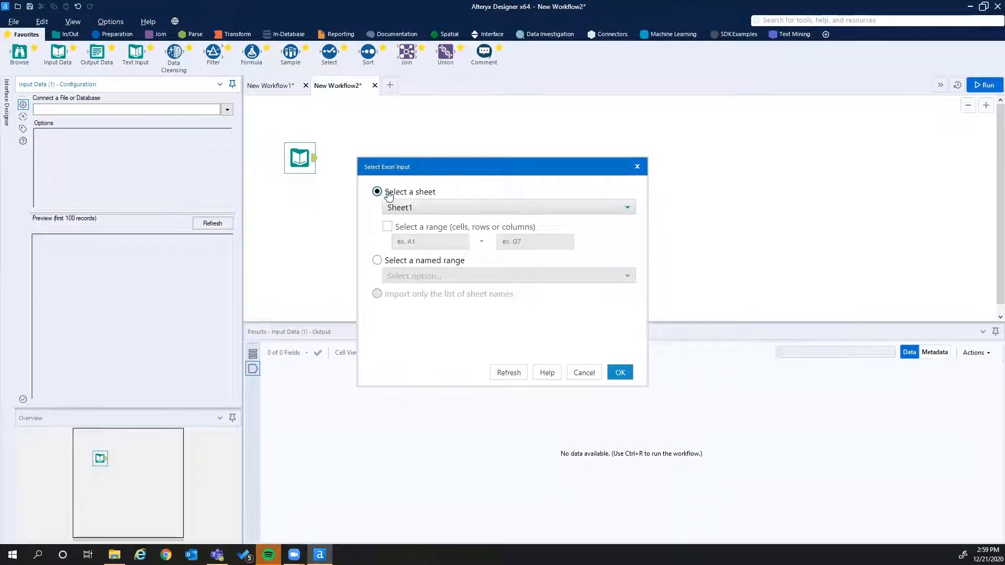
# Step: Check the available sheets and load Sheet1 of CO Sales Data into the Input Data tool
pyautogui.click(425, 211)
pyautogui.click(425, 206)
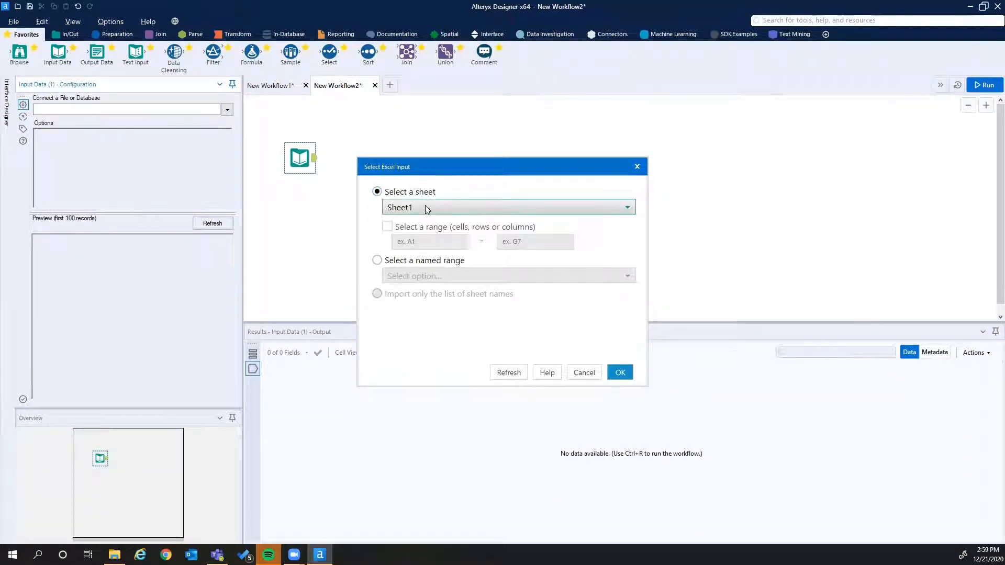
pyautogui.click(425, 206)
pyautogui.click(427, 207)
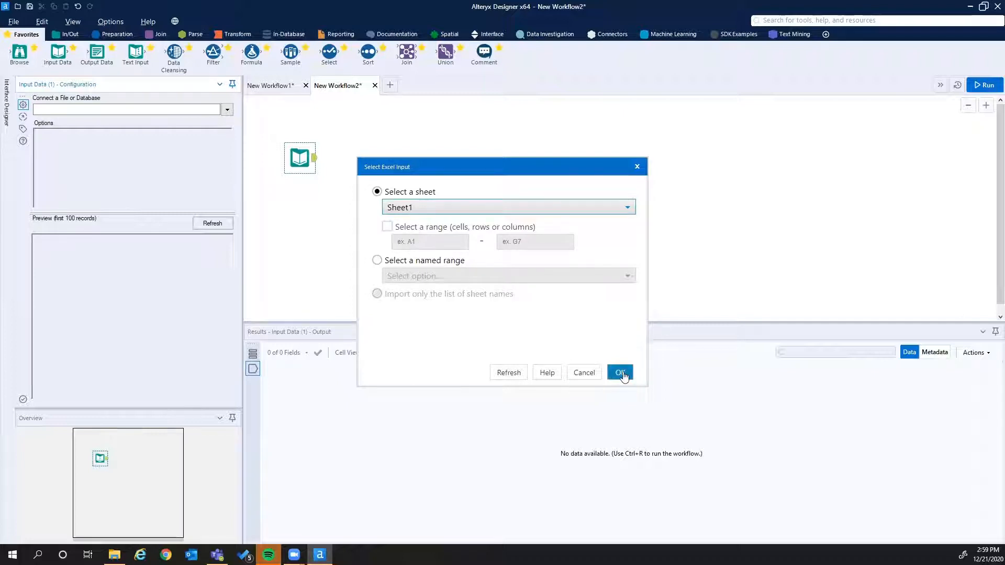
pyautogui.click(621, 374)
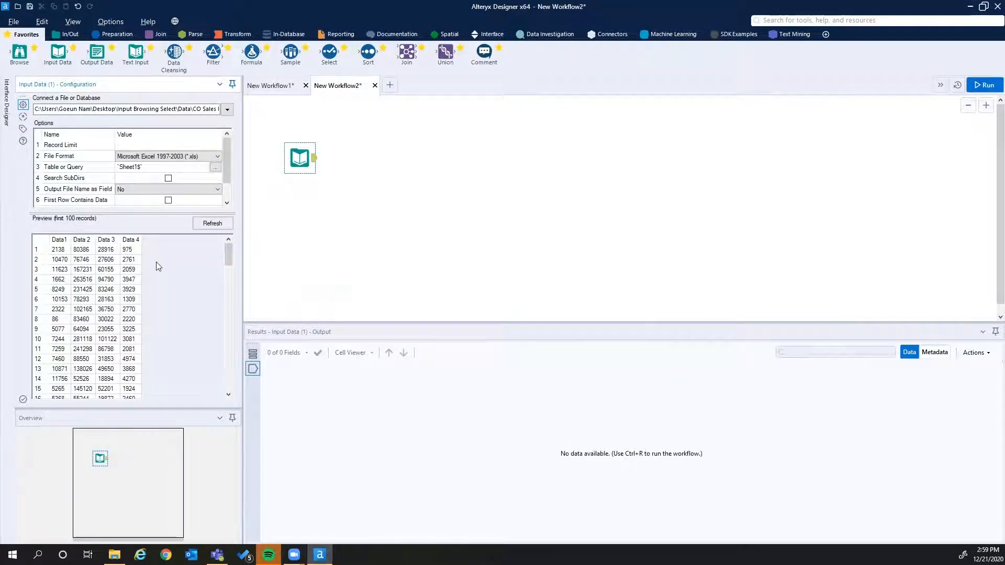
# Step: Set the Input Data tool's record limit to 25 and refresh the data preview
pyautogui.moveTo(231, 250)
pyautogui.mouseDown()
pyautogui.moveTo(228, 372)
pyautogui.moveTo(229, 235)
pyautogui.mouseUp()
pyautogui.click(125, 147)
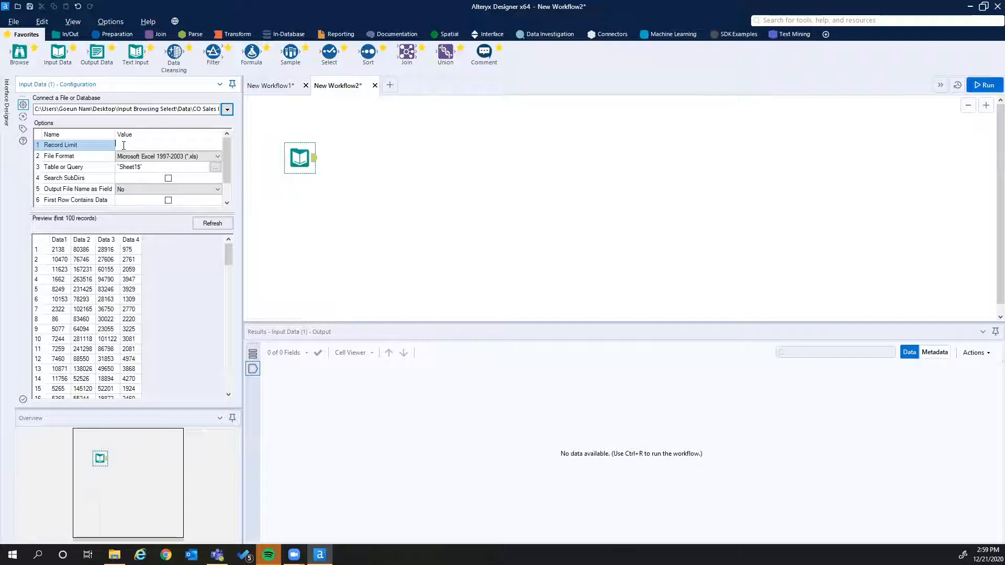
pyautogui.write('5')
pyautogui.click(214, 224)
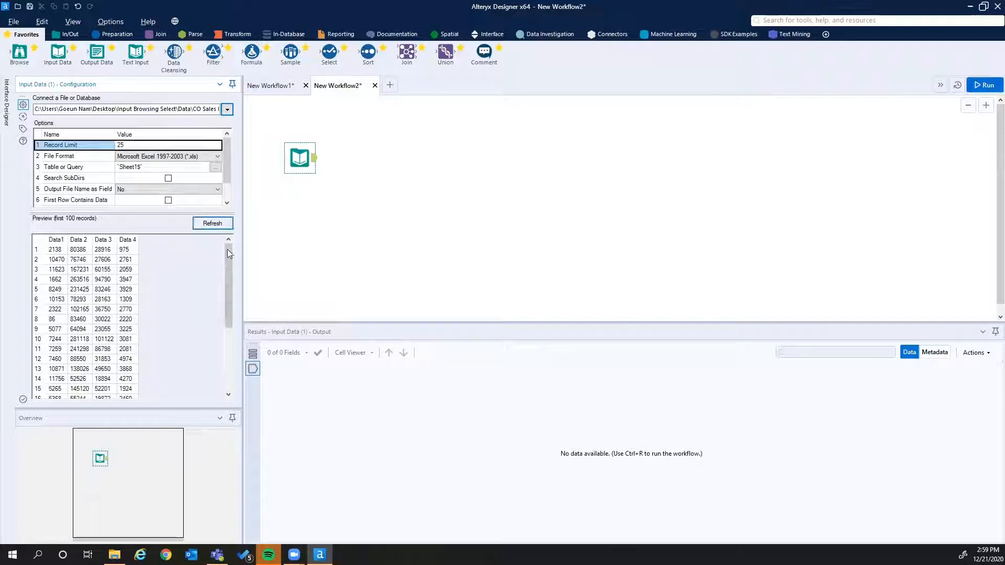
pyautogui.moveTo(228, 250); pyautogui.dragTo(231, 293)
# Step: Clear the Input Data tool's record limit and refresh the preview of the records
pyautogui.click(141, 147)
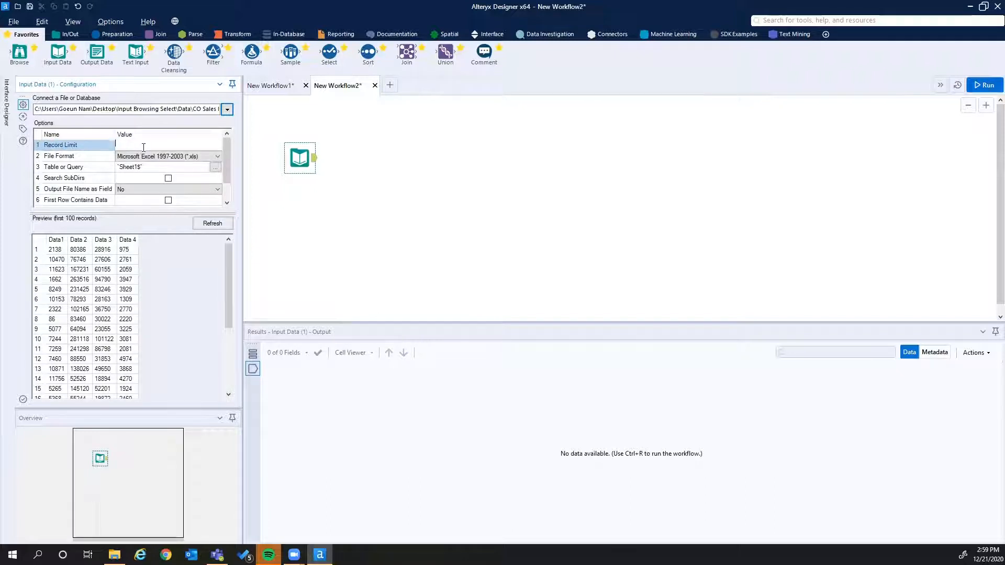
pyautogui.click(212, 223)
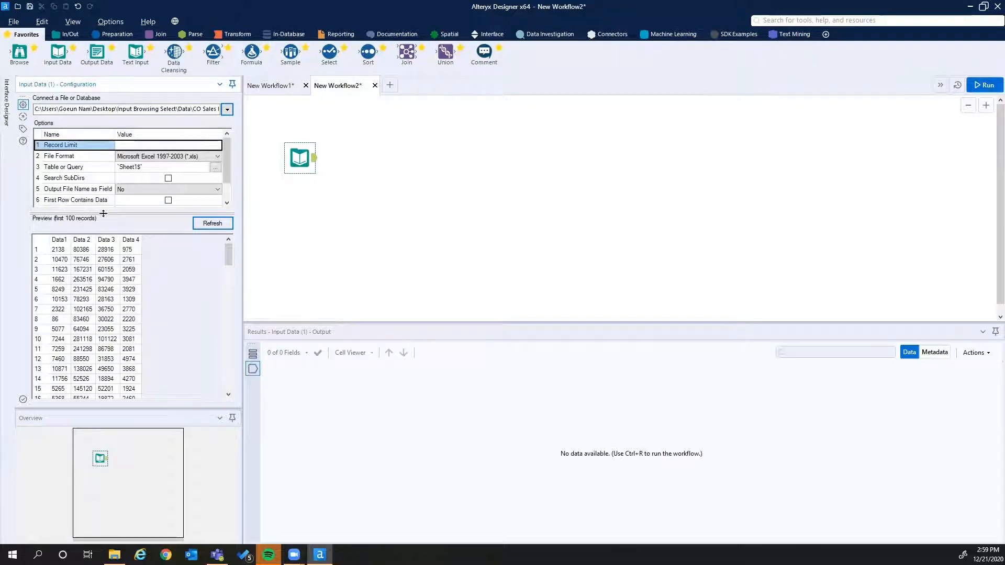
pyautogui.moveTo(229, 263); pyautogui.dragTo(294, 187)
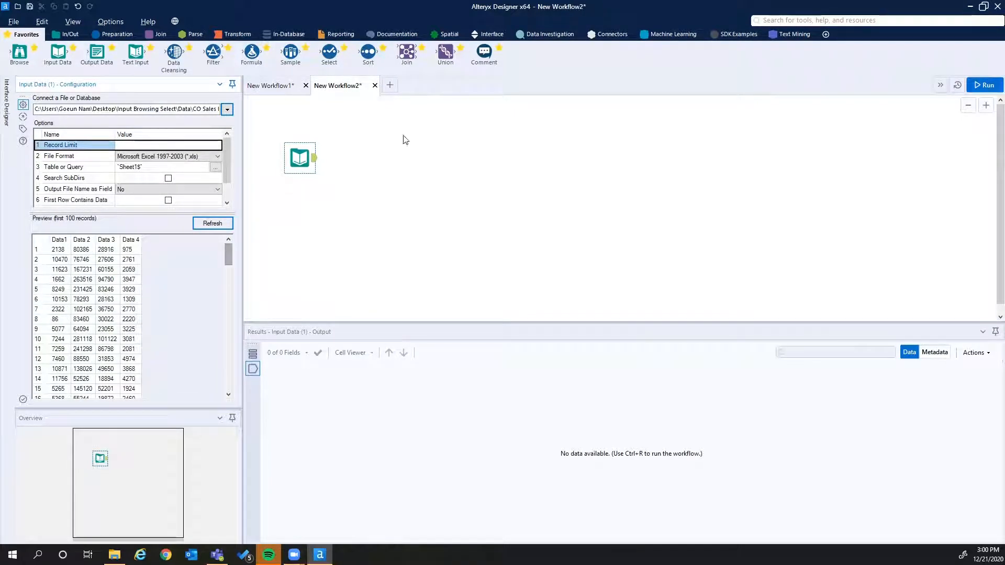
# Step: Run the workflow, close the completion message, and move the Input Data tool higher on the canvas
pyautogui.click(985, 85)
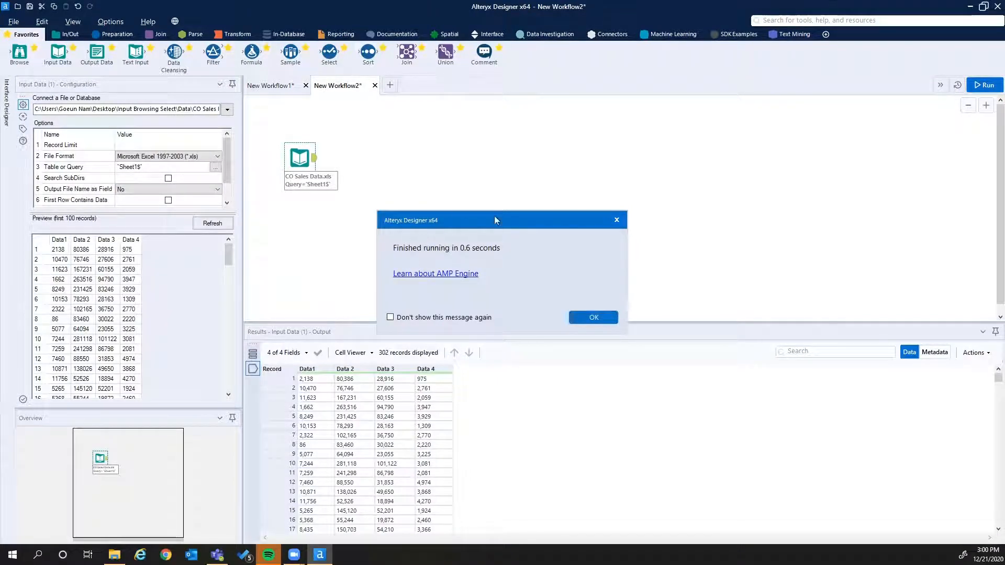
pyautogui.click(597, 317)
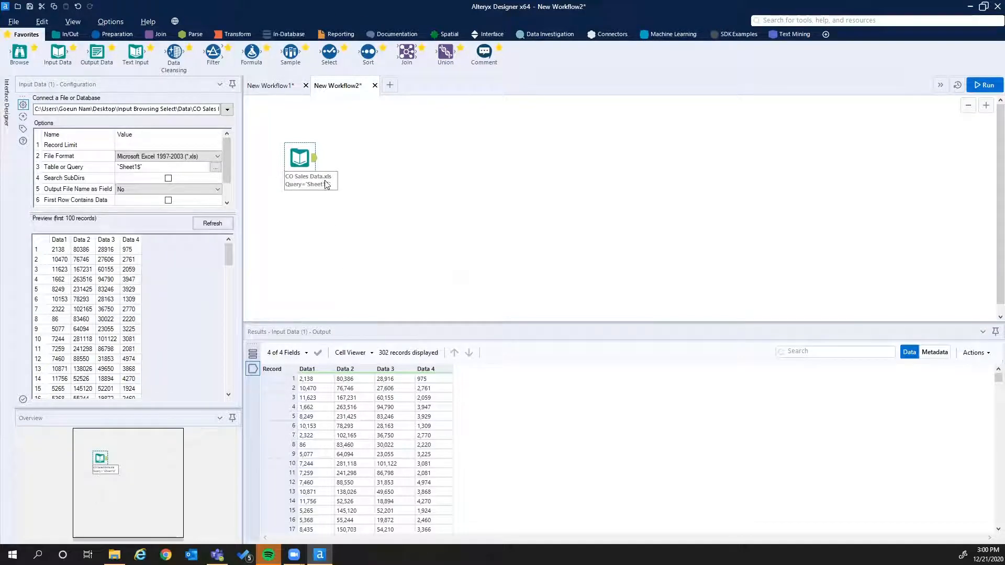
pyautogui.moveTo(298, 159); pyautogui.dragTo(298, 127)
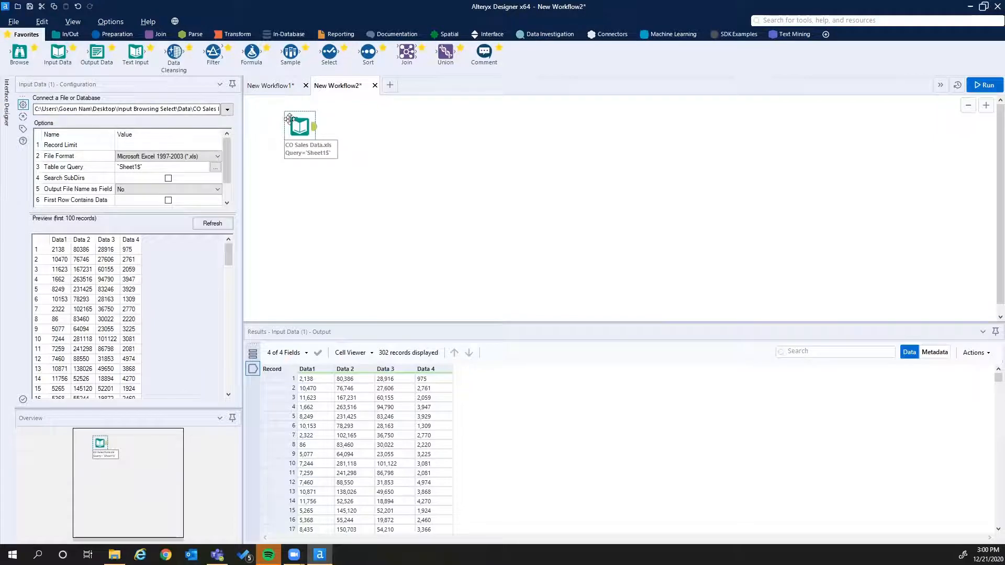
# Step: Add CO Sales Data from the Data folder directly onto the canvas as a second input, using Sheet 2
pyautogui.doubleClick(339, 9)
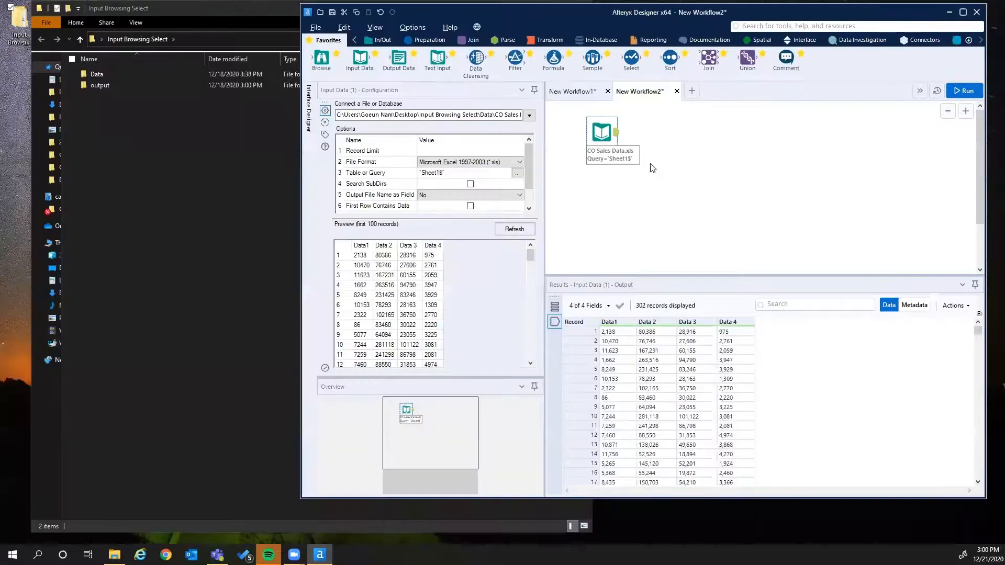
pyautogui.doubleClick(104, 76)
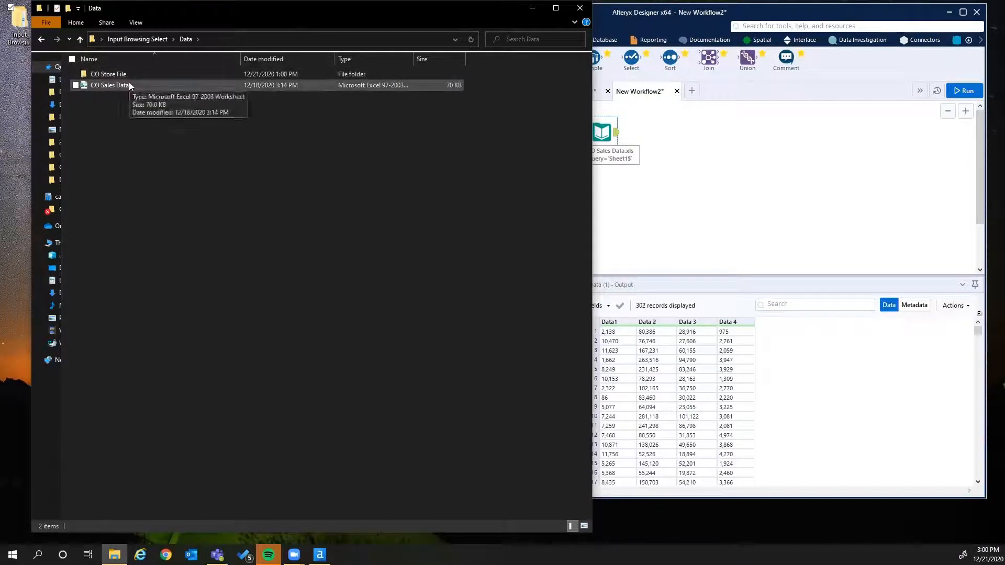
pyautogui.moveTo(132, 85); pyautogui.dragTo(235, 85)
pyautogui.moveTo(476, 130); pyautogui.dragTo(609, 201)
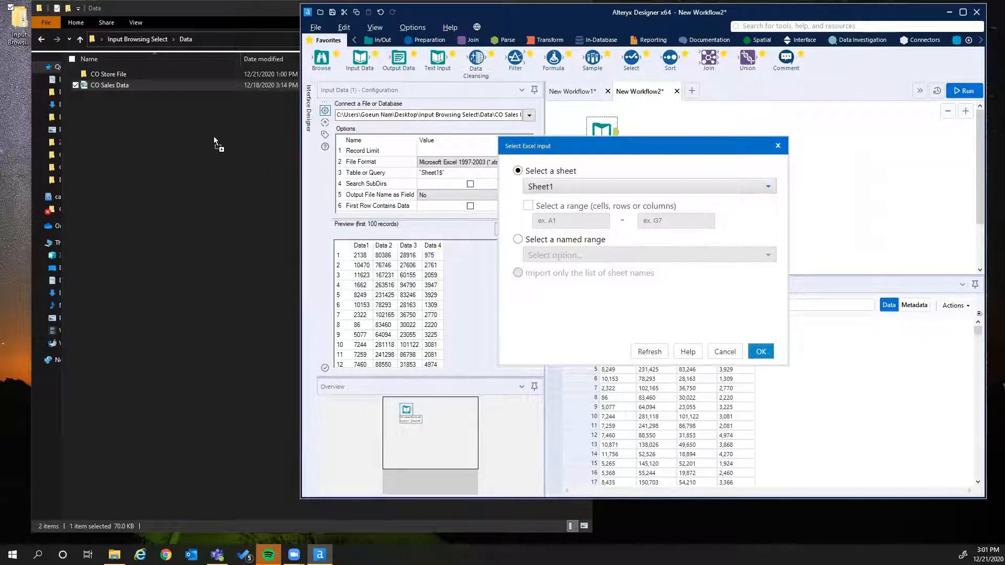
pyautogui.click(586, 187)
pyautogui.click(584, 200)
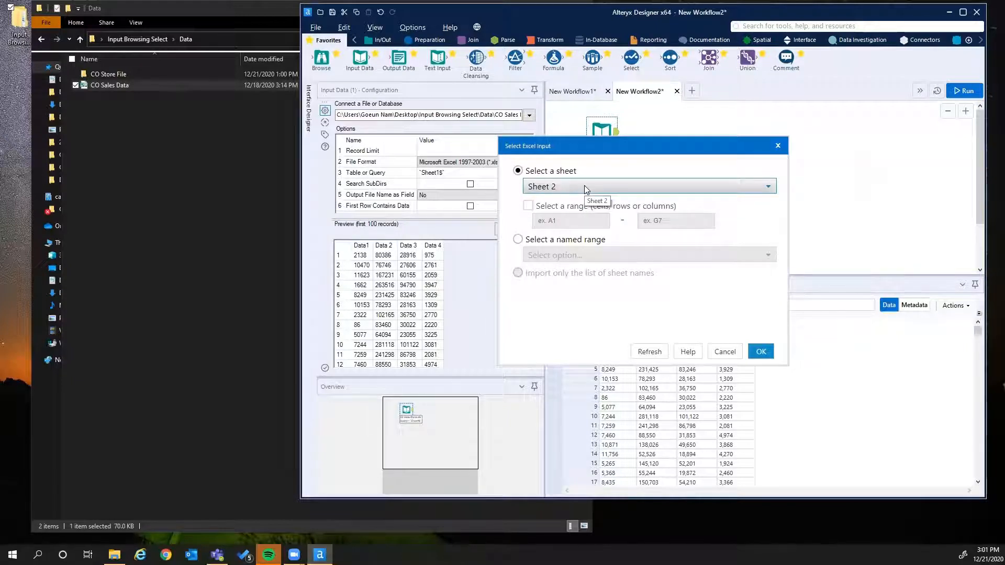
pyautogui.click(761, 351)
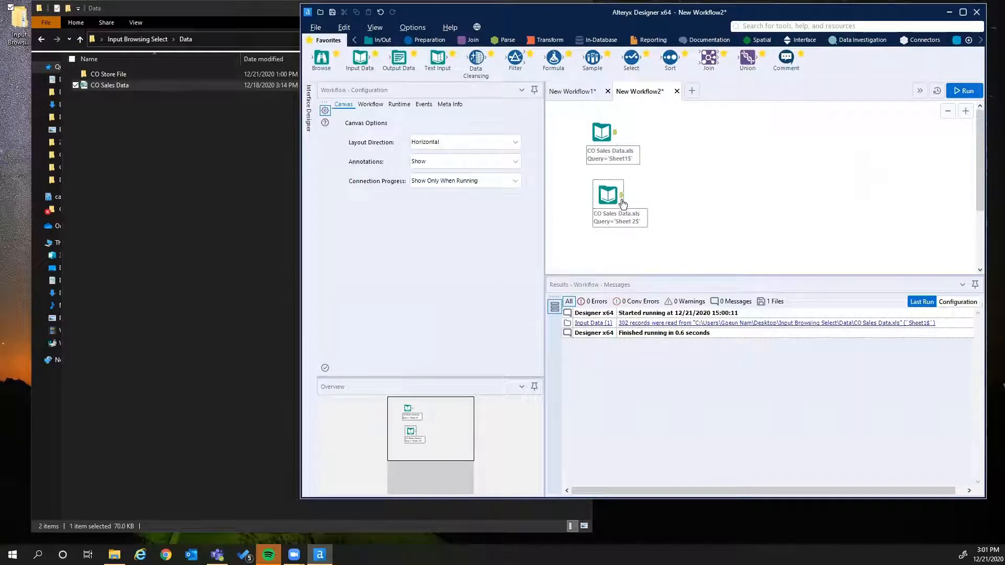
# Step: Confirm Sheet 2 as the second Input Data tool's table, enable First Row Contains Data, and refresh the preview
pyautogui.click(605, 195)
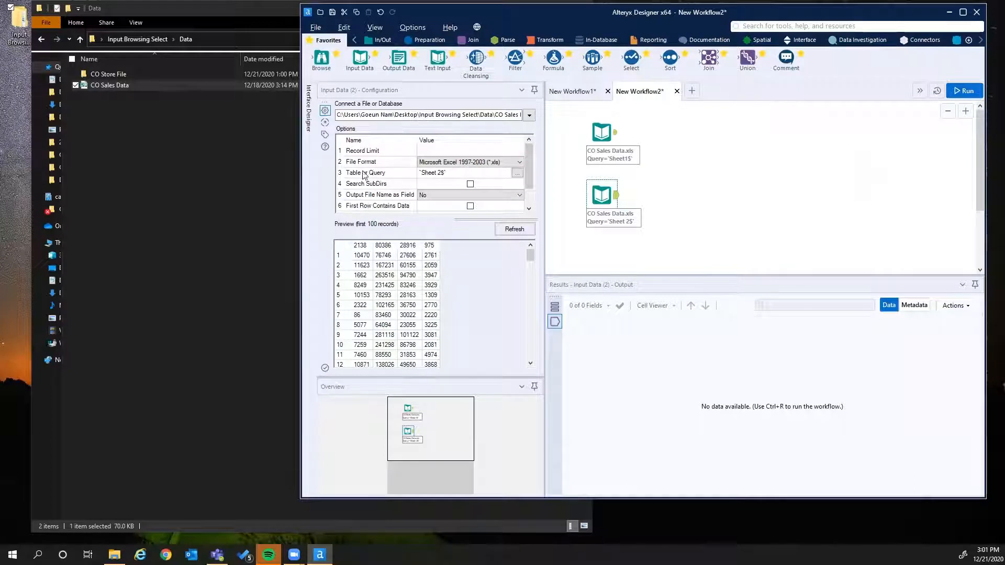
pyautogui.click(518, 174)
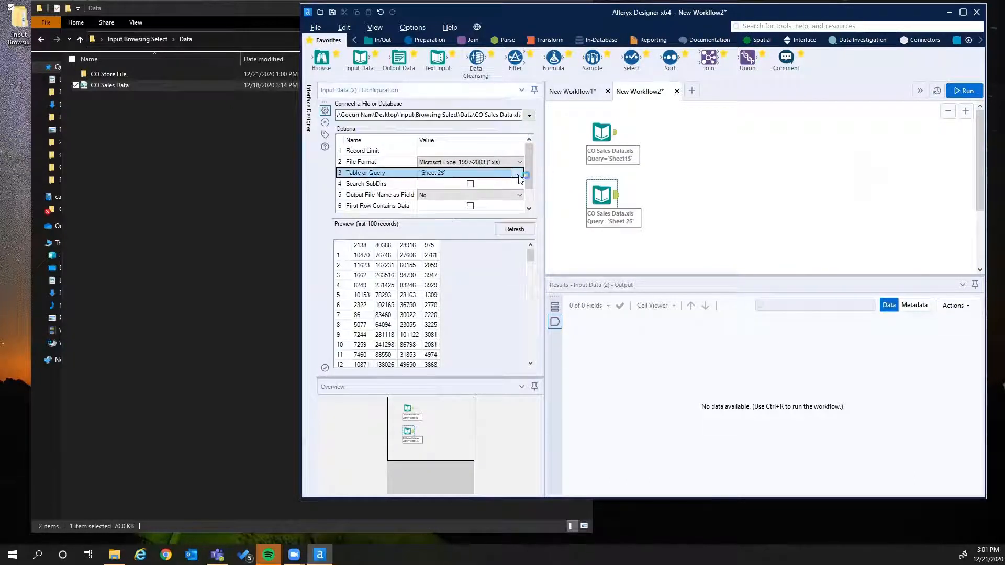
pyautogui.click(555, 186)
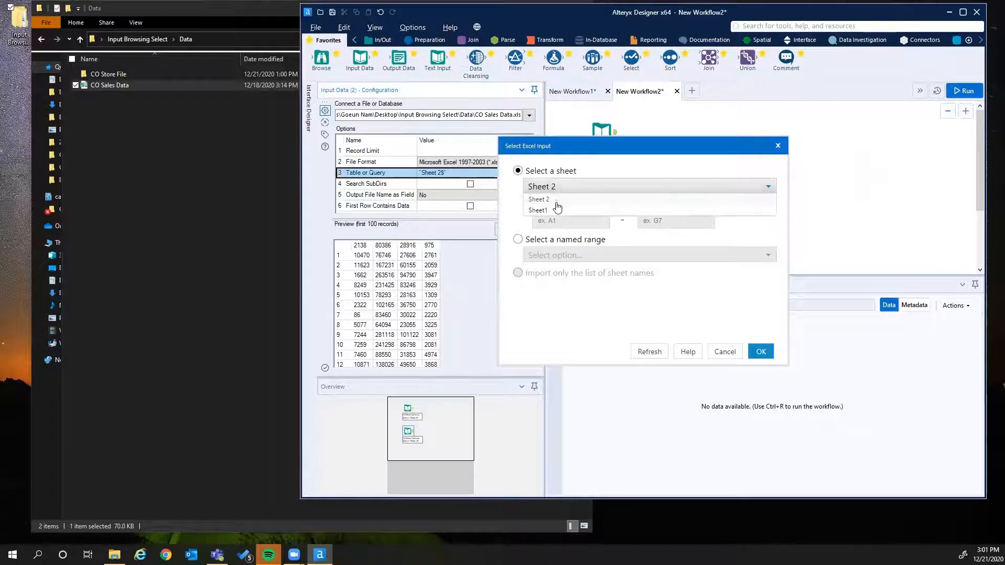
pyautogui.click(558, 199)
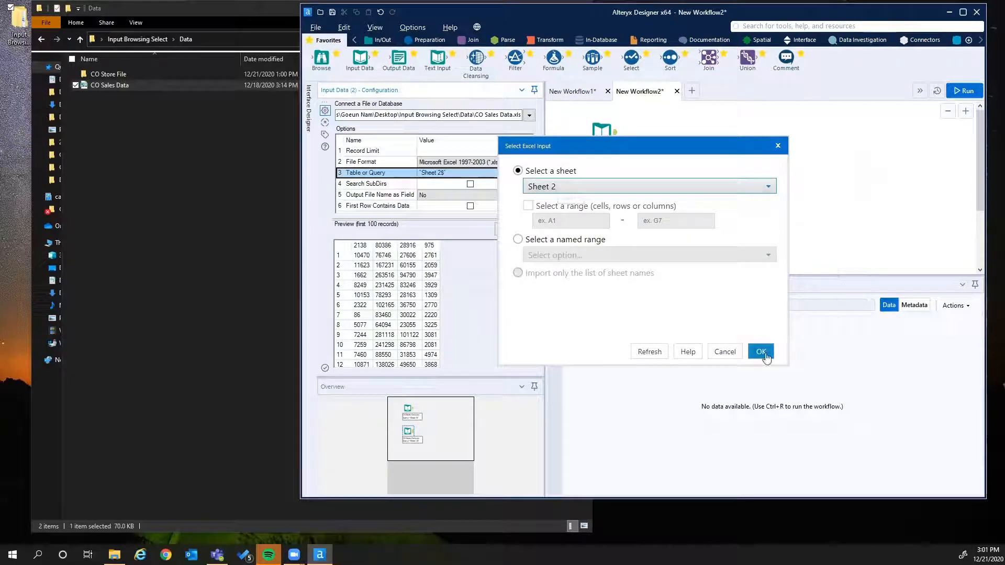
pyautogui.click(761, 351)
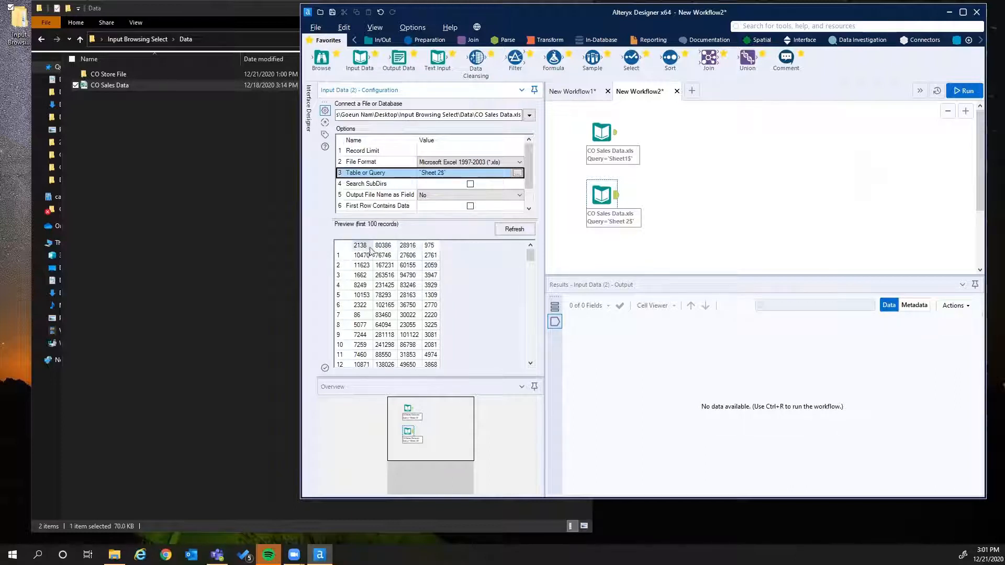
pyautogui.click(470, 206)
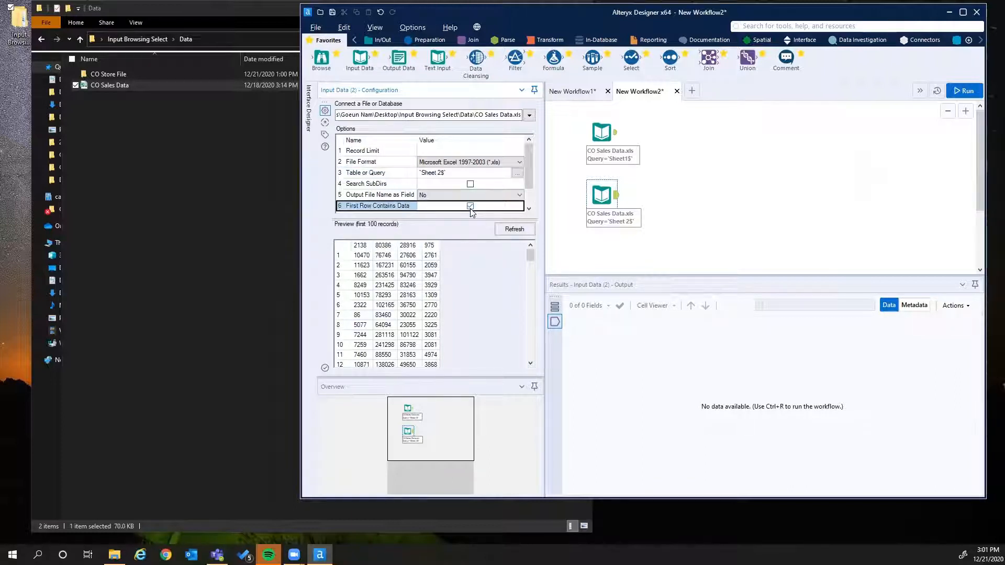
pyautogui.click(515, 229)
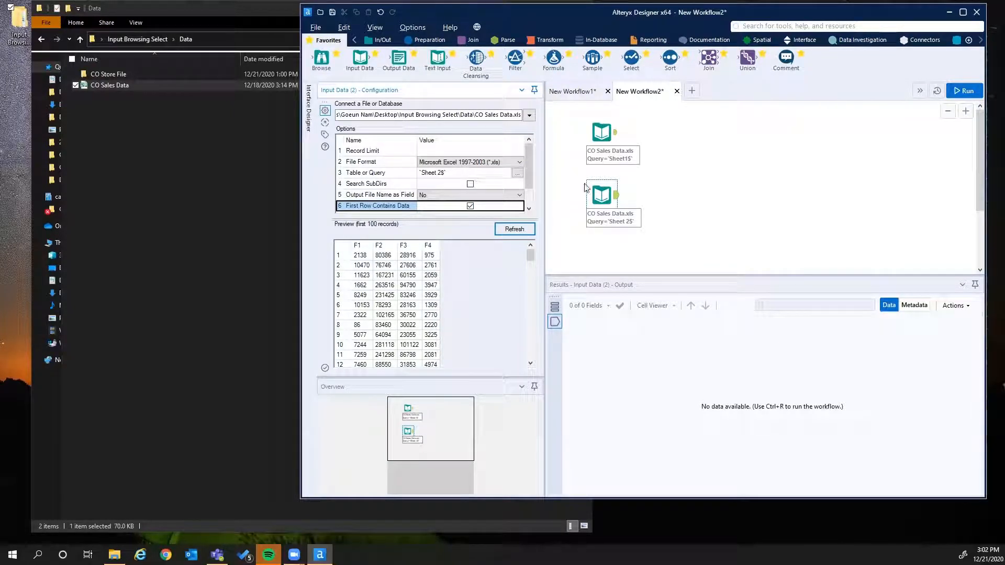
# Step: Run the workflow, dismiss the completion message, and compare the output of the Sheet1 and Sheet 2 inputs
pyautogui.click(965, 91)
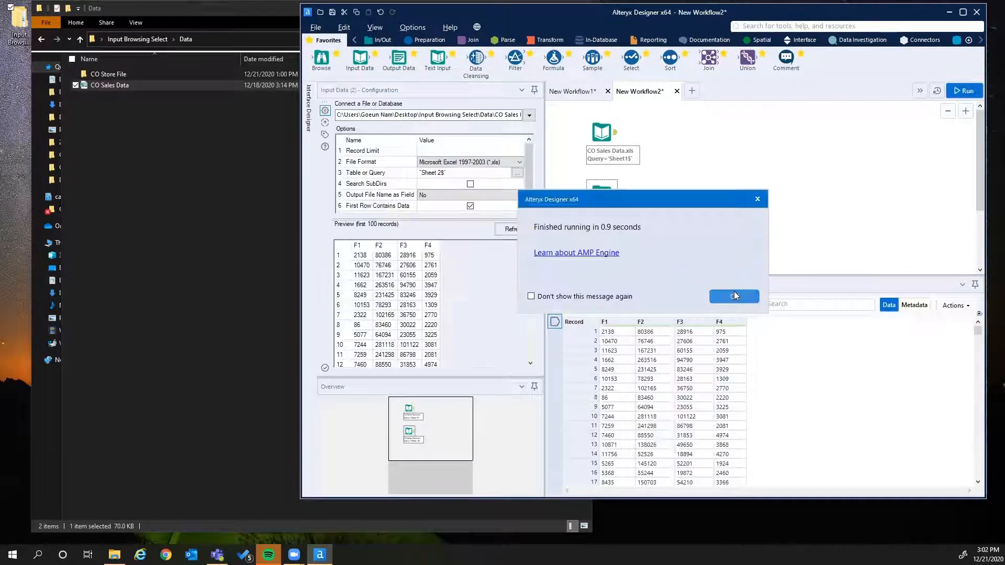
pyautogui.click(733, 296)
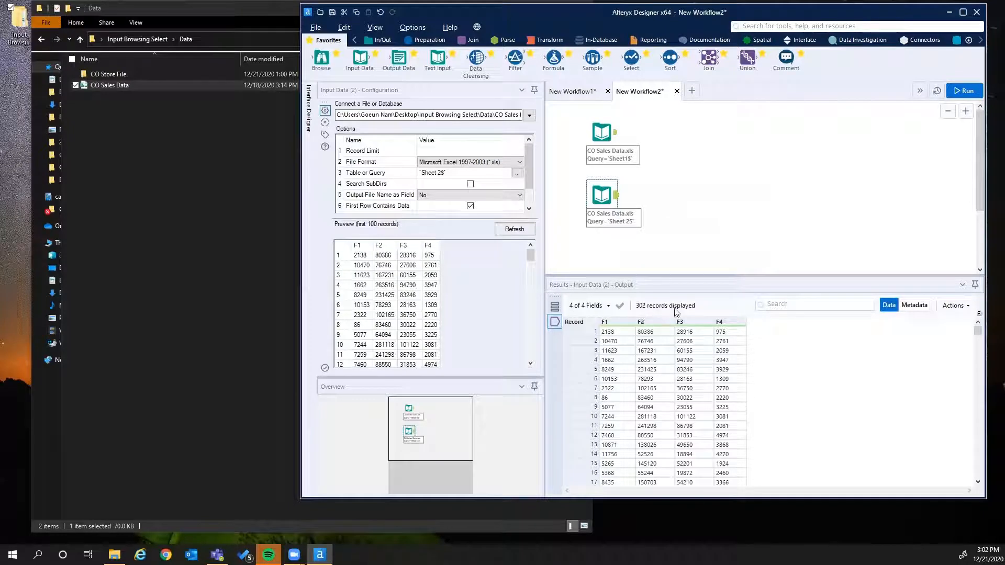
pyautogui.click(609, 151)
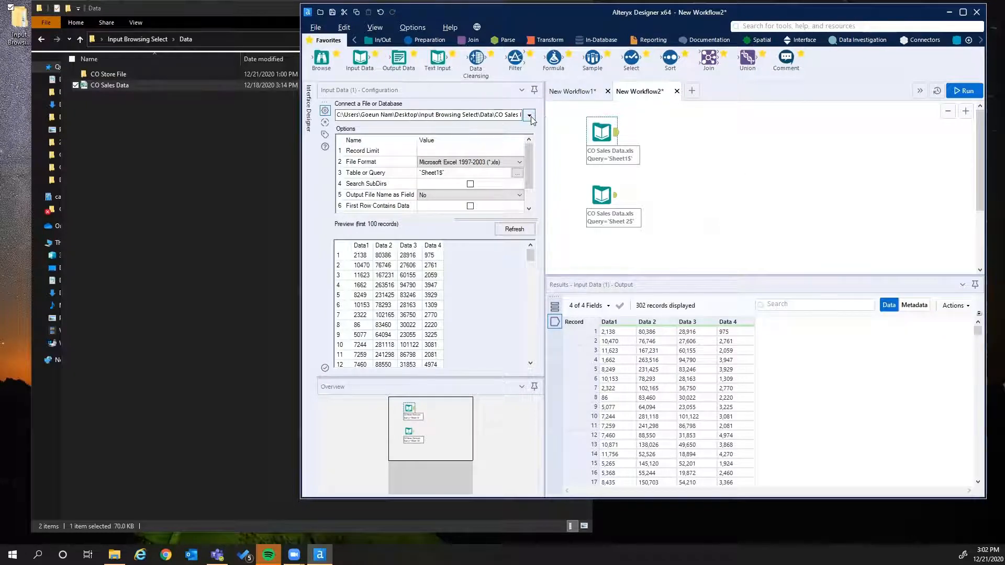
pyautogui.click(601, 195)
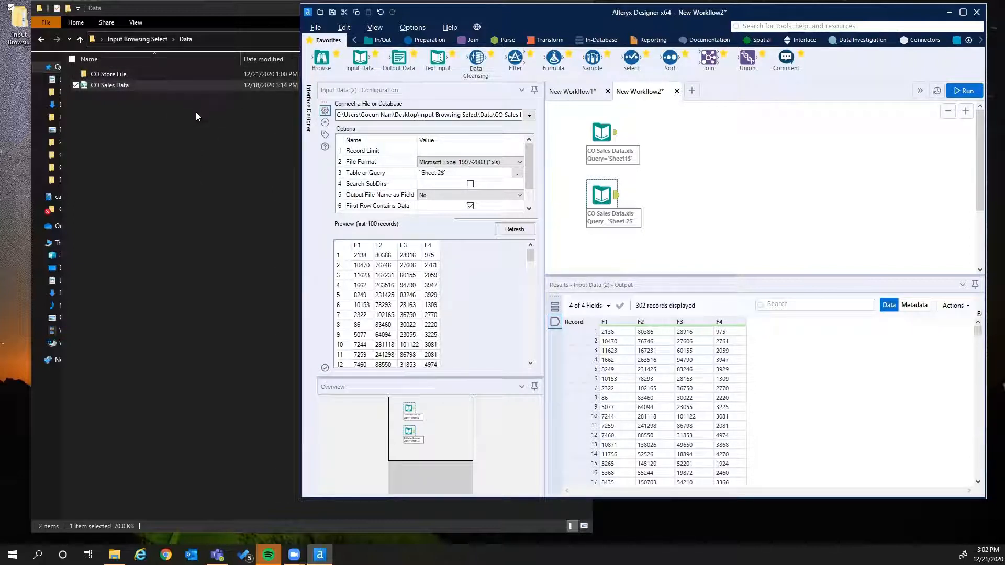
# Step: Switch to File Explorer, examine the regional workbooks in the CO Store File folder, and return to the Alteryx workflow
pyautogui.doubleClick(199, 74)
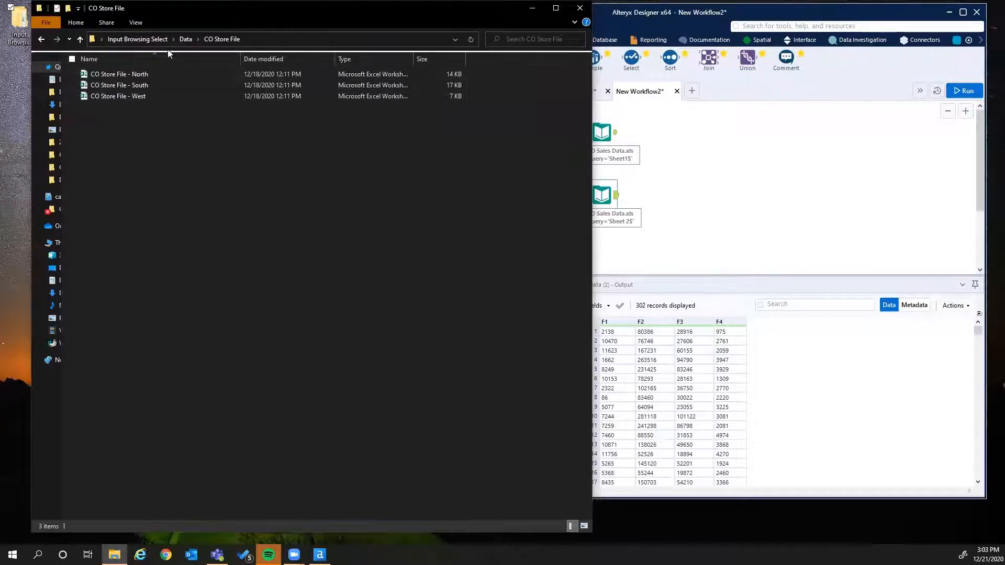
pyautogui.click(197, 39)
pyautogui.click(185, 40)
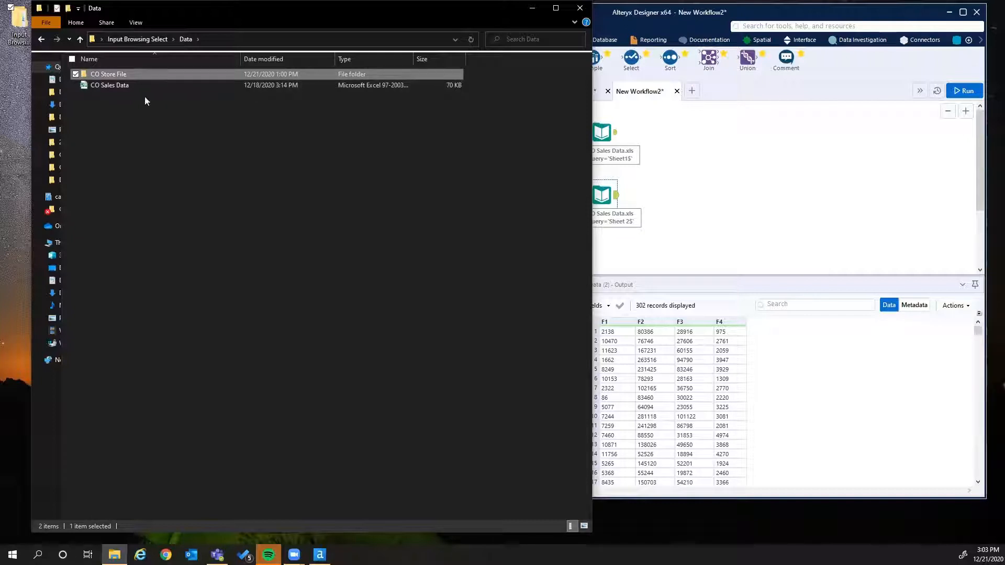
pyautogui.doubleClick(126, 73)
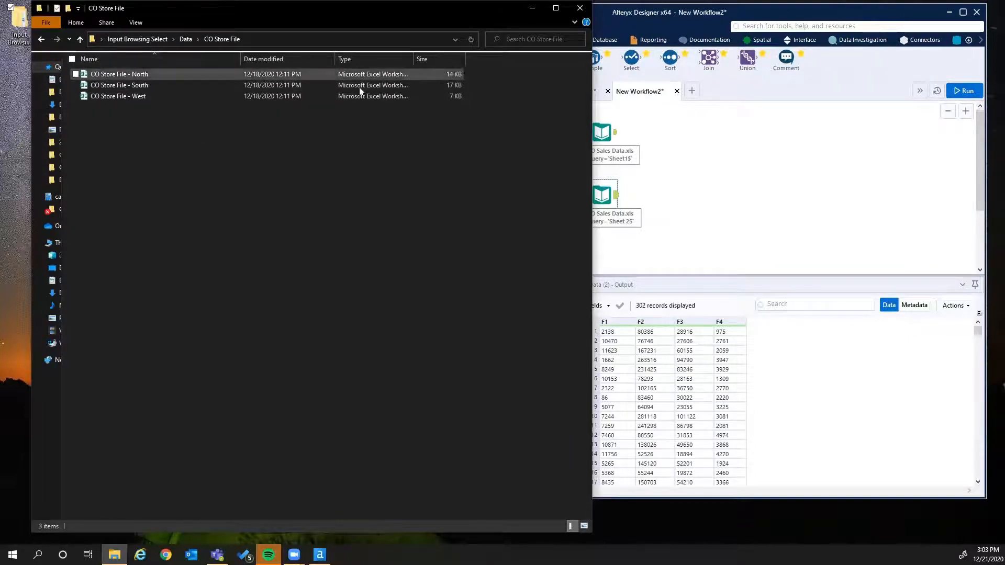
pyautogui.click(648, 222)
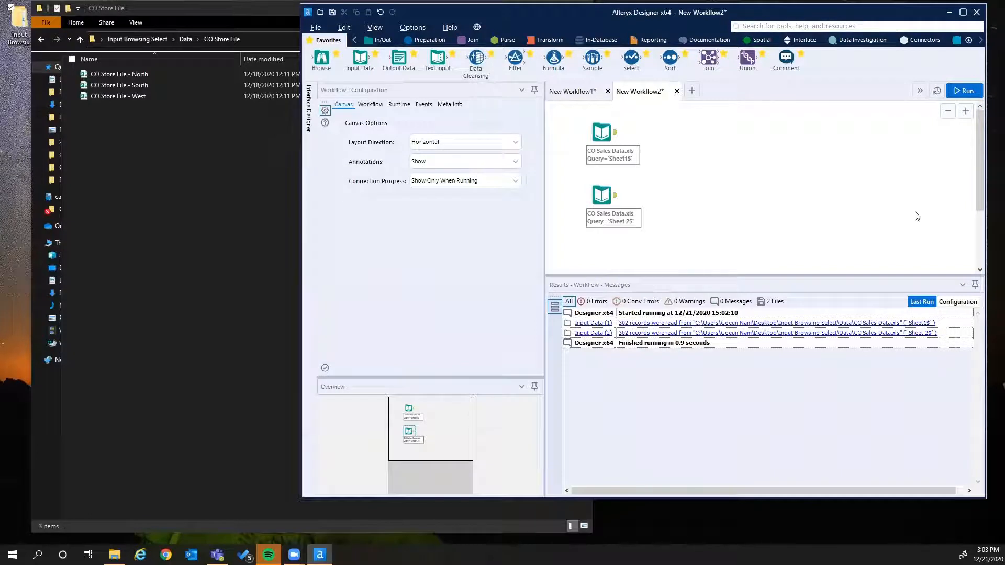
# Step: Add a third Input Data tool below the Sheet 2 input and connect it to Sheet1 of CO Store File - North
pyautogui.moveTo(359, 62); pyautogui.dragTo(603, 246)
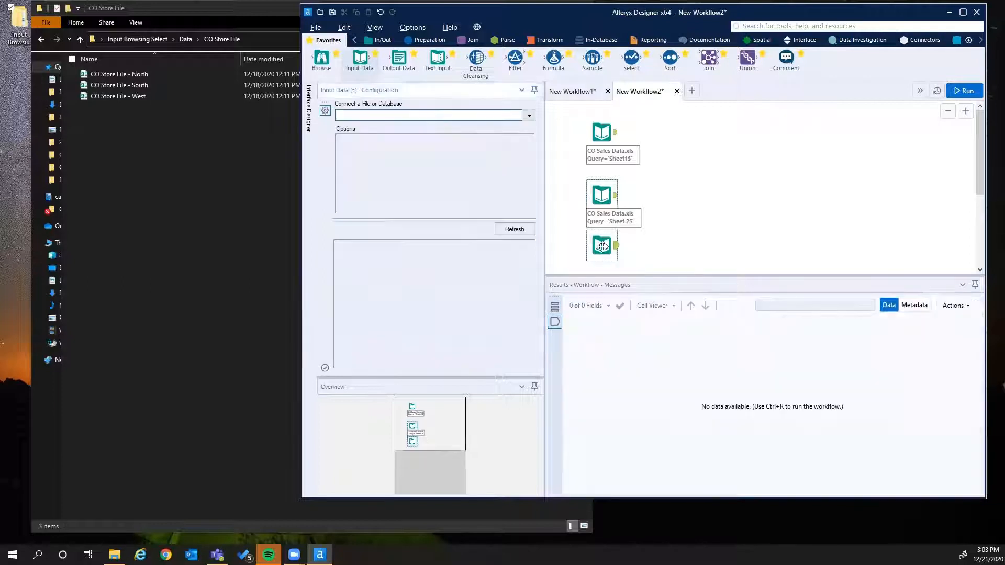
pyautogui.click(529, 116)
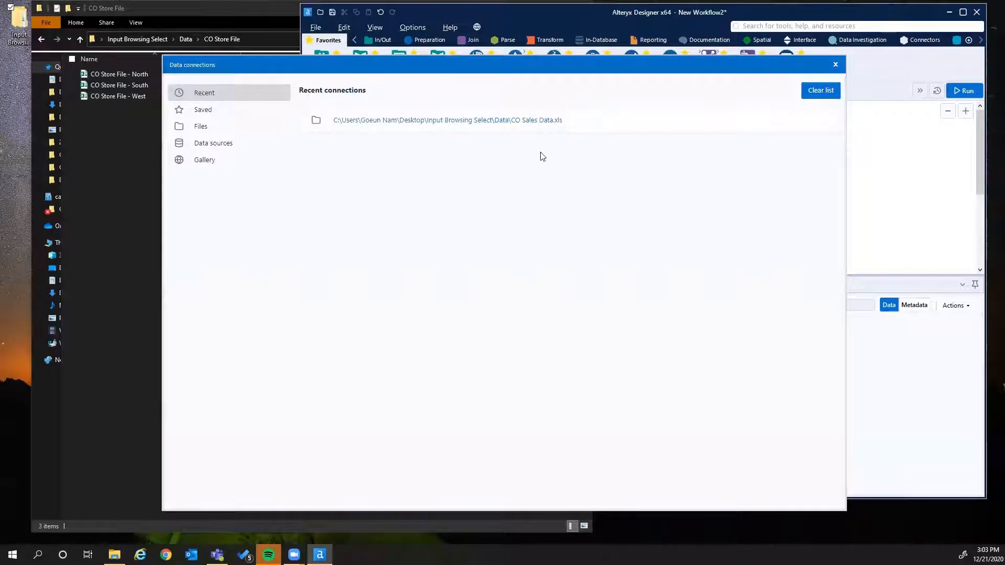
pyautogui.click(195, 129)
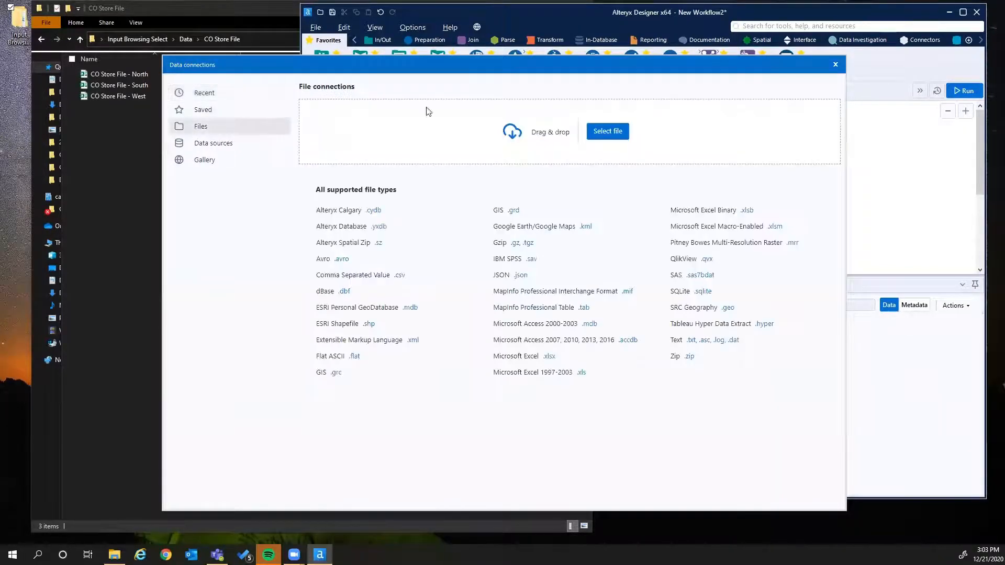
pyautogui.click(614, 130)
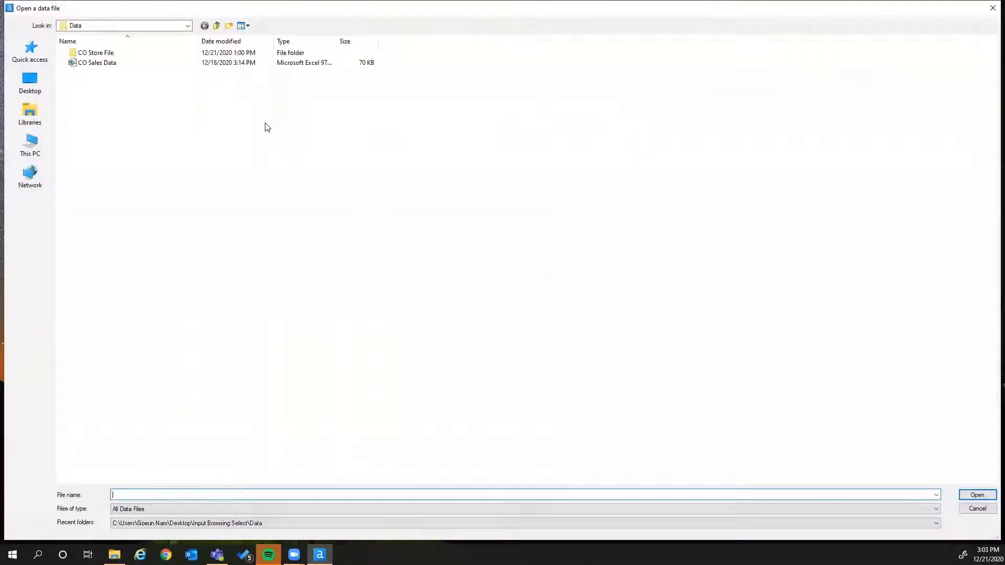
pyautogui.doubleClick(115, 54)
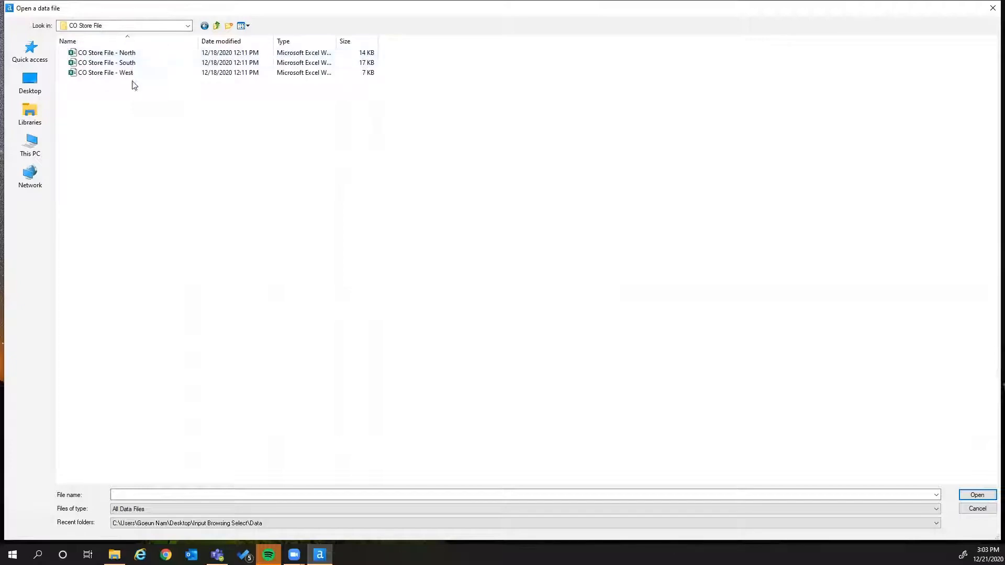
pyautogui.doubleClick(140, 54)
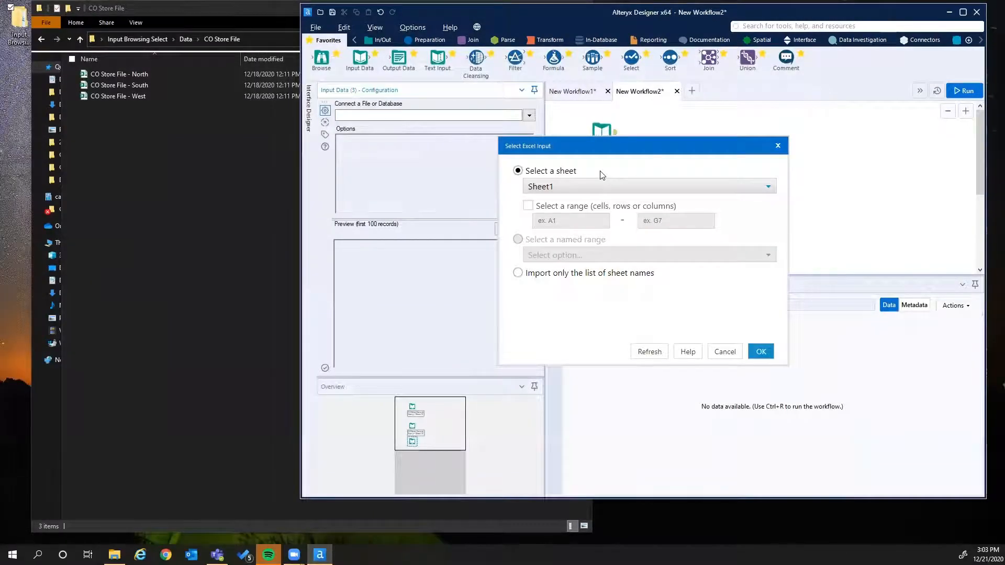
pyautogui.click(760, 351)
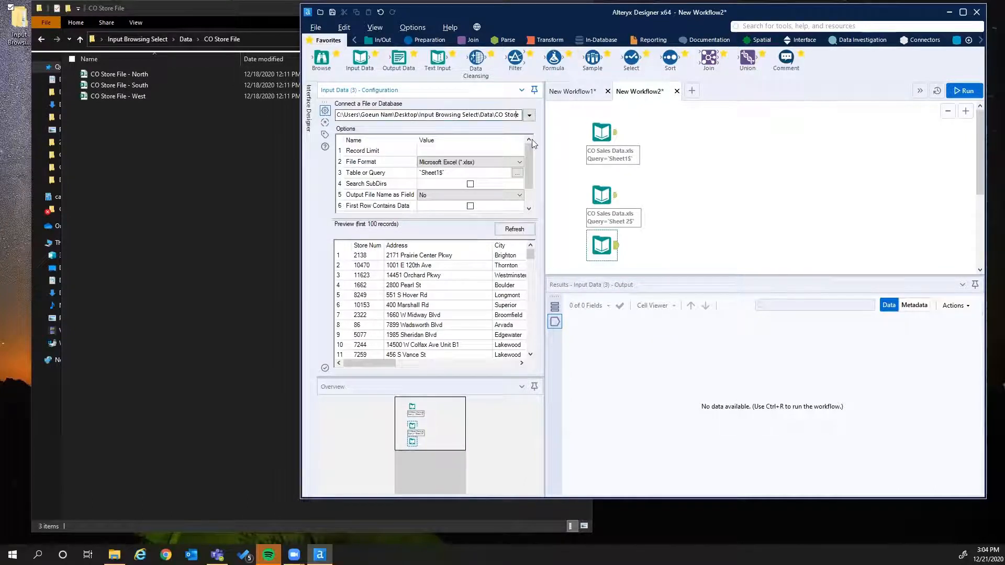
# Step: Replace North with the wildcard * in the third Input Data tool's file path and refresh the preview
pyautogui.press('Right')
pyautogui.press('Right')
pyautogui.press('Right')
pyautogui.press('Right')
pyautogui.press('Right')
pyautogui.press('Right')
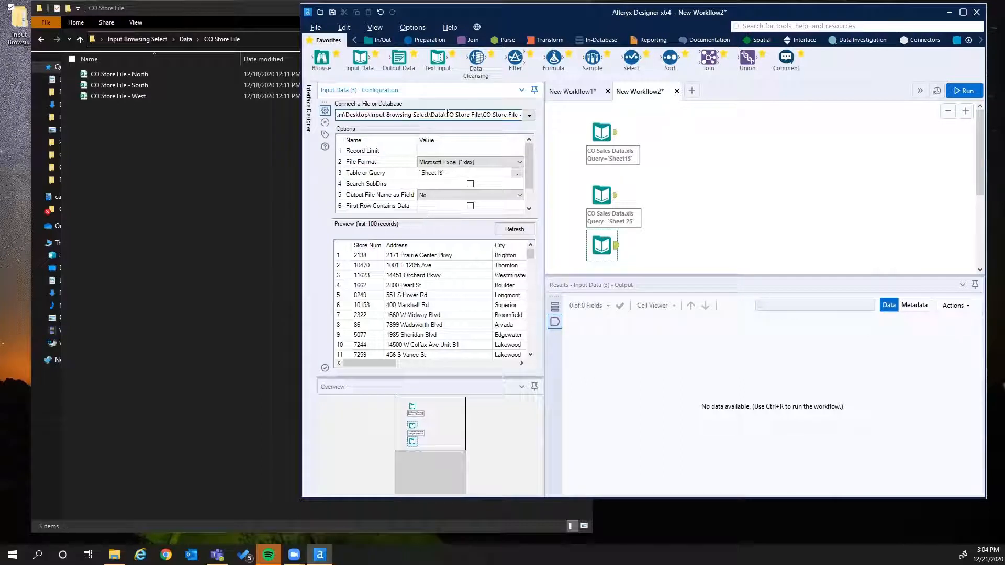
pyautogui.press('Right')
pyautogui.press('Right')
pyautogui.press('Right')
pyautogui.press('Right')
pyautogui.press('Right')
pyautogui.press('Right')
pyautogui.press('Right')
pyautogui.press('Right')
pyautogui.press('Right')
pyautogui.press('Right')
pyautogui.press('Right')
pyautogui.press('Right')
pyautogui.press('Right')
pyautogui.press('Right')
pyautogui.press('Right')
pyautogui.press('Right')
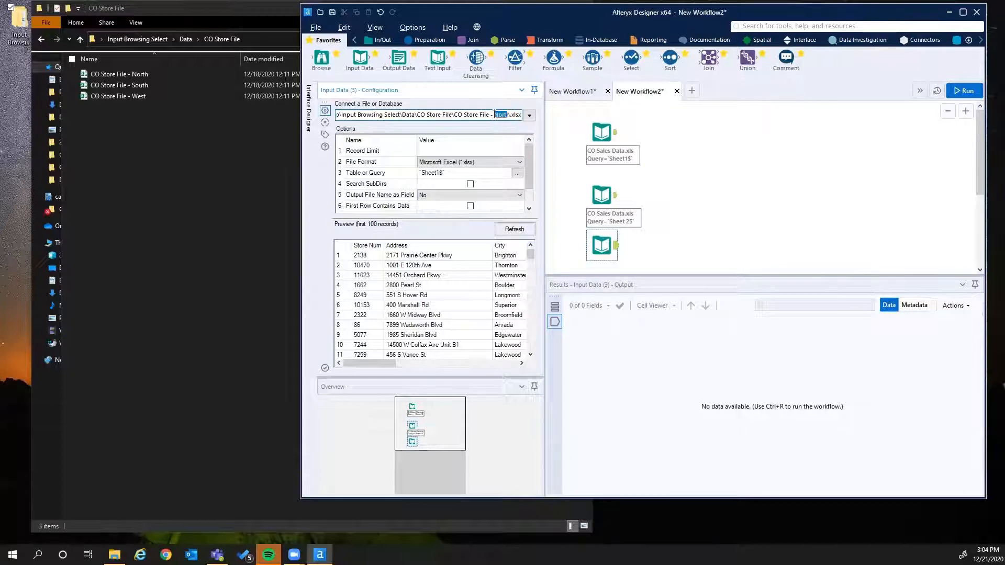
pyautogui.moveTo(494, 115); pyautogui.dragTo(502, 115)
pyautogui.press('BackSpace')
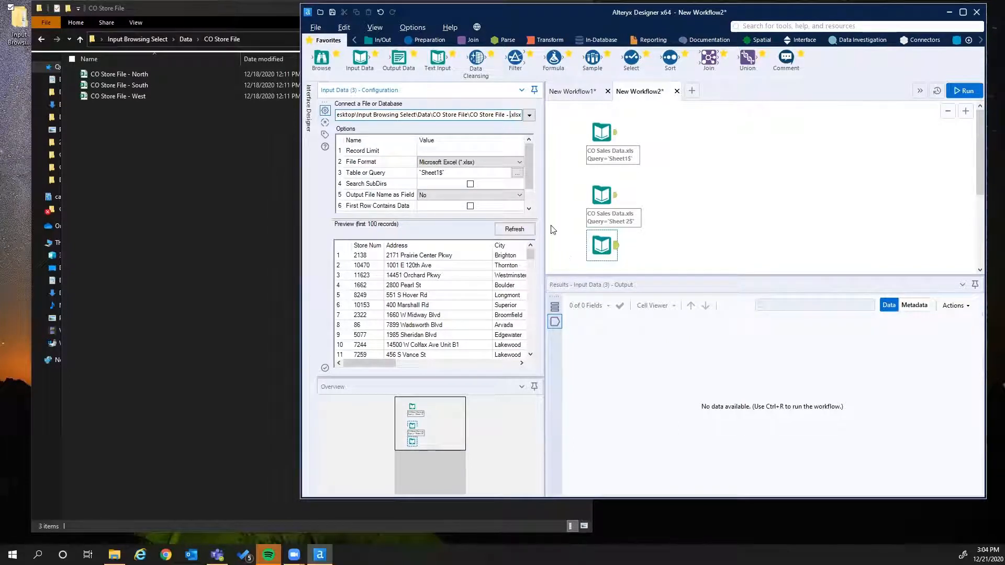
pyautogui.write('*')
pyautogui.moveTo(473, 115); pyautogui.dragTo(512, 119)
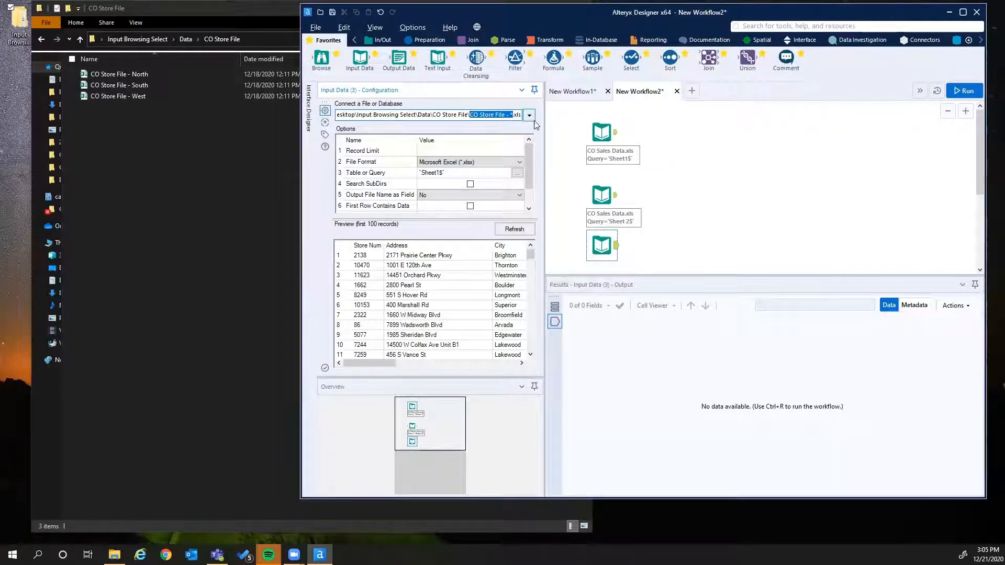
pyautogui.click(509, 197)
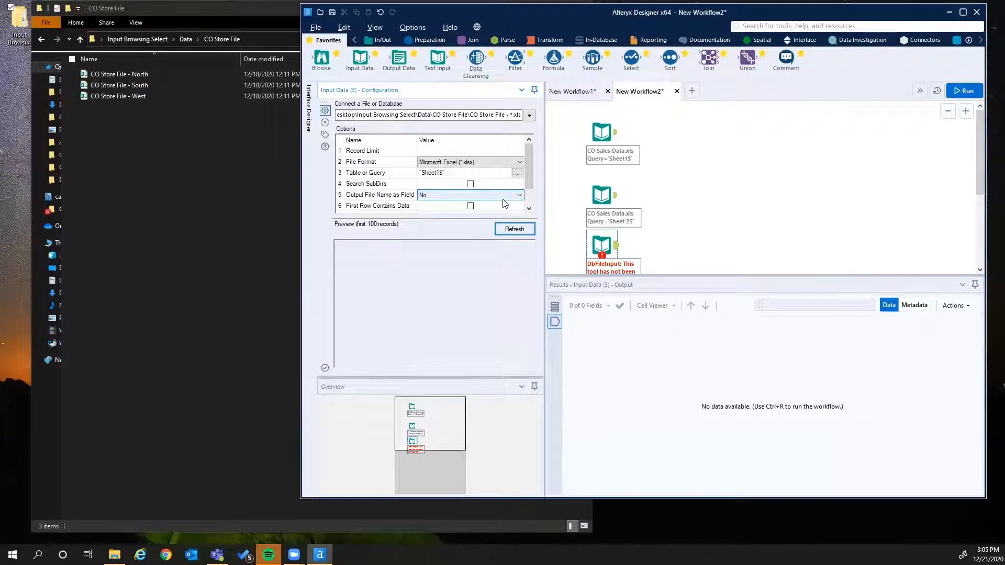
# Step: Set Output File Name as Field to File Name Only for the third input, then run the workflow and dismiss the completion message
pyautogui.click(446, 197)
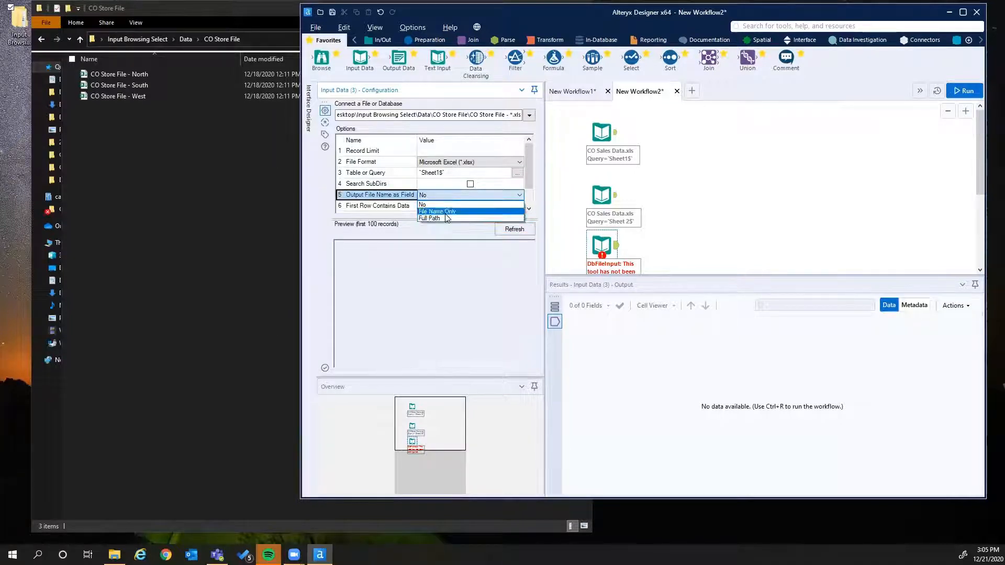
pyautogui.click(446, 212)
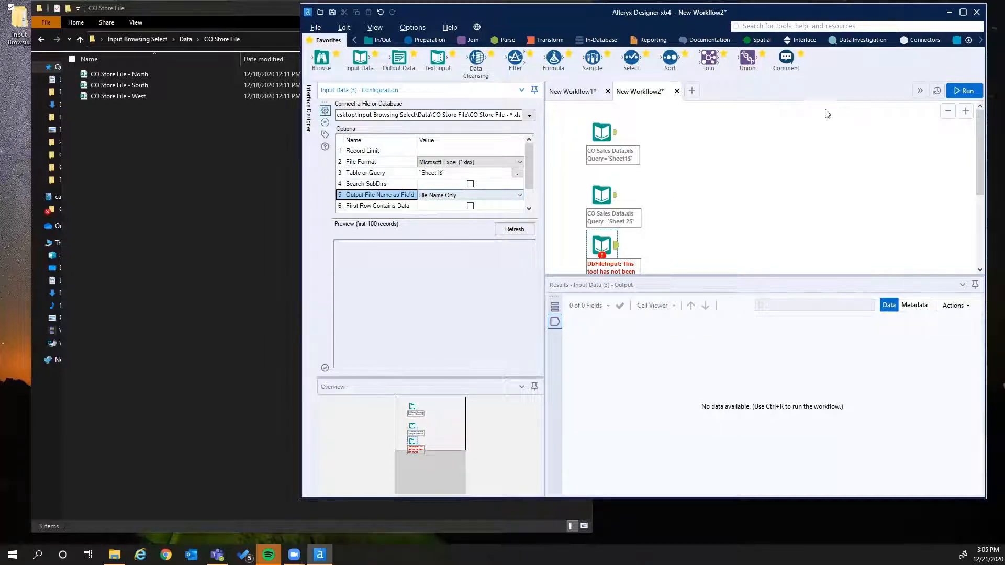
pyautogui.click(974, 96)
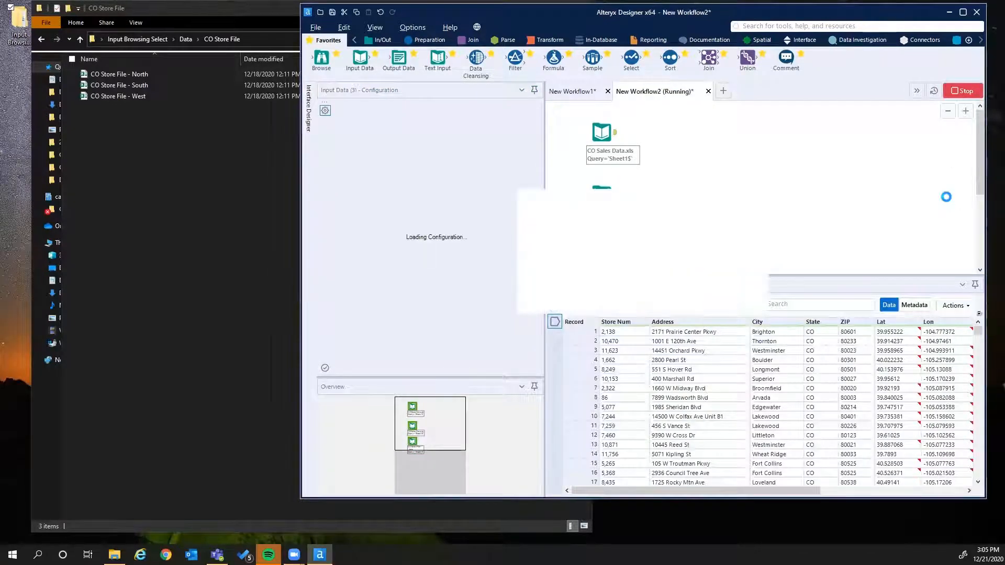
pyautogui.click(751, 299)
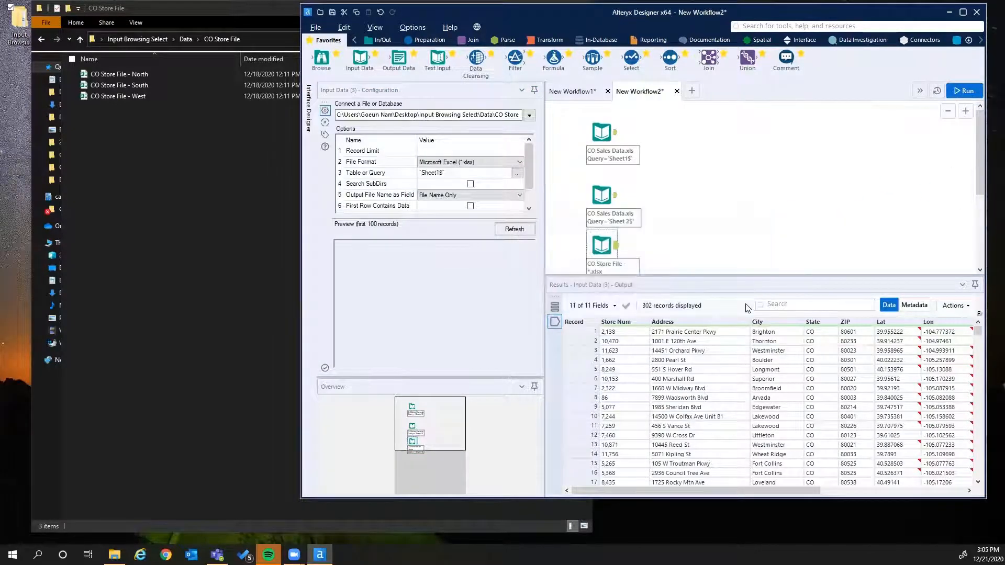
# Step: Maximize the Alteryx window, check the FileName column through the store records, and move the CO Store File input slightly lower on the canvas
pyautogui.doubleClick(476, 8)
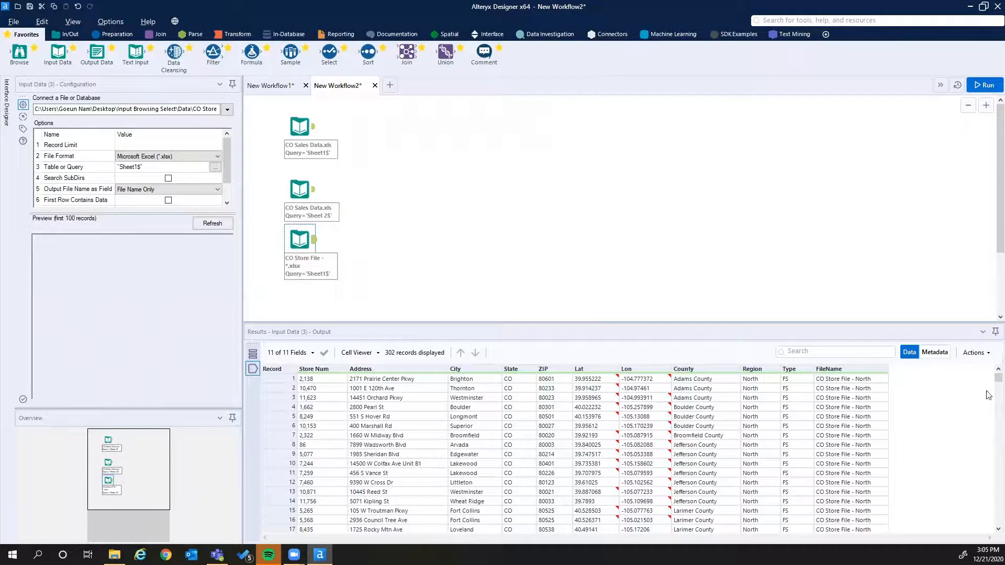
pyautogui.moveTo(998, 378); pyautogui.dragTo(991, 425)
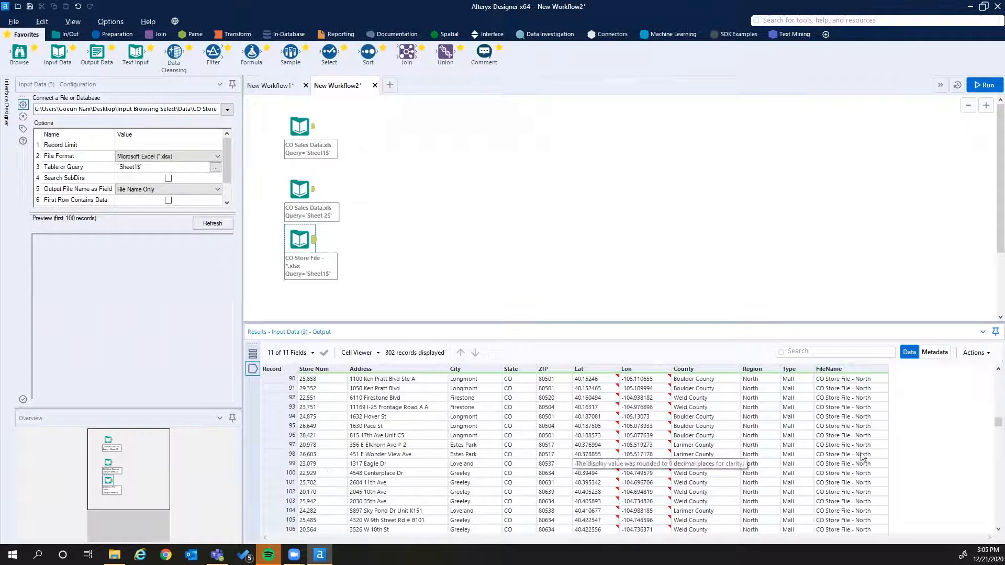
pyautogui.moveTo(995, 423); pyautogui.dragTo(992, 367)
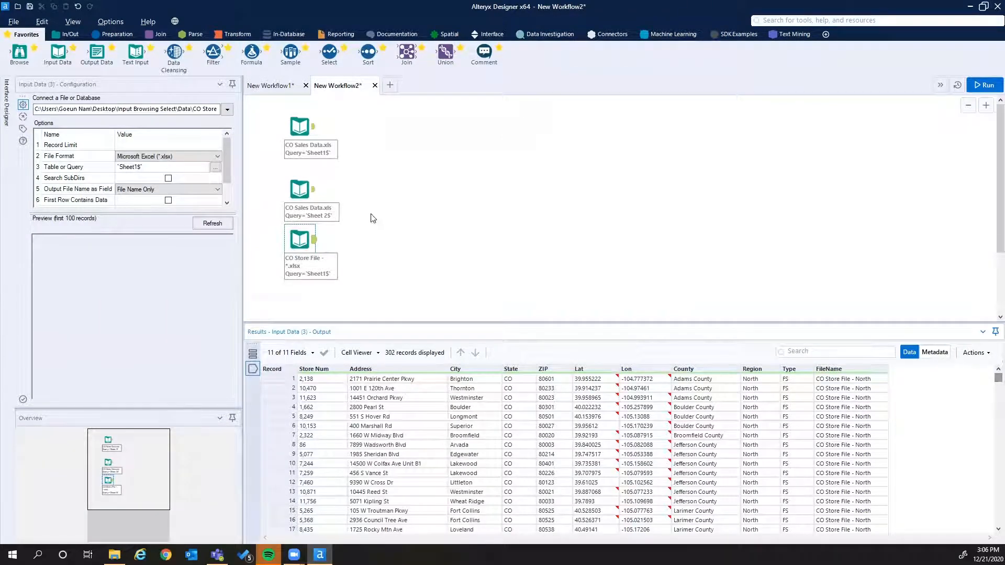
pyautogui.moveTo(308, 234); pyautogui.dragTo(307, 253)
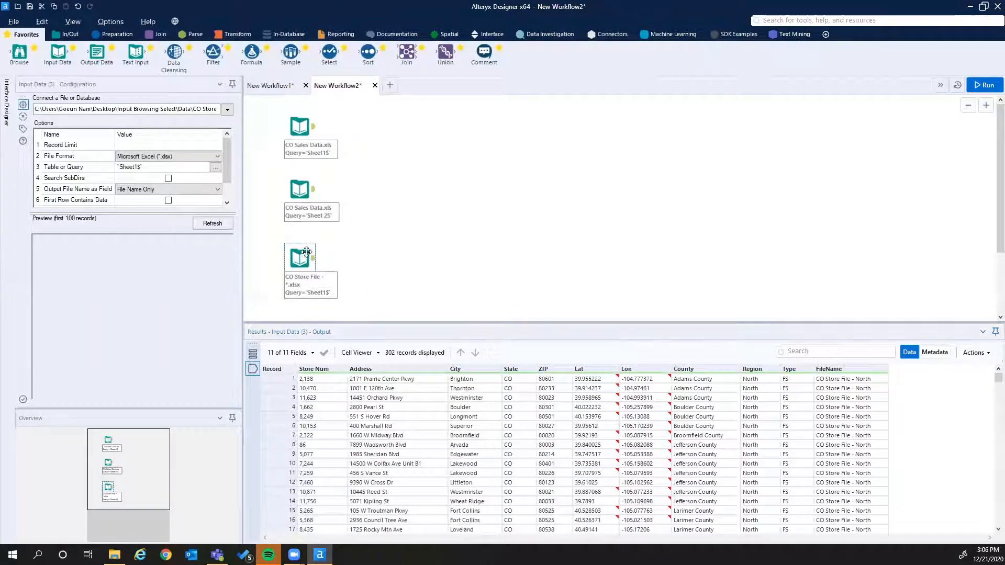
# Step: Examine the column headers, records and field metadata of the CO Sales Data Sheet 2 input
pyautogui.click(373, 235)
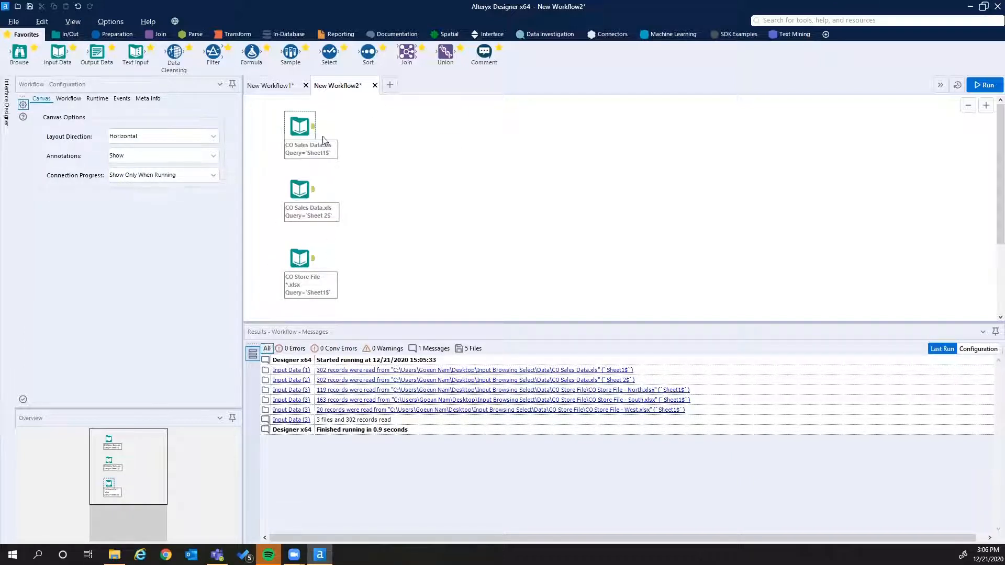
pyautogui.click(301, 180)
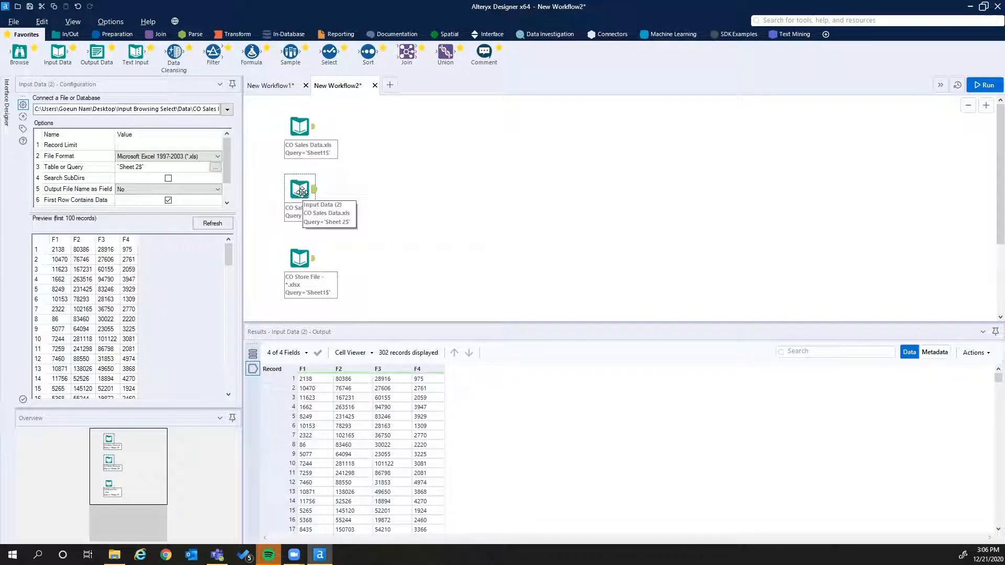
pyautogui.rightClick(315, 373)
pyautogui.click(303, 373)
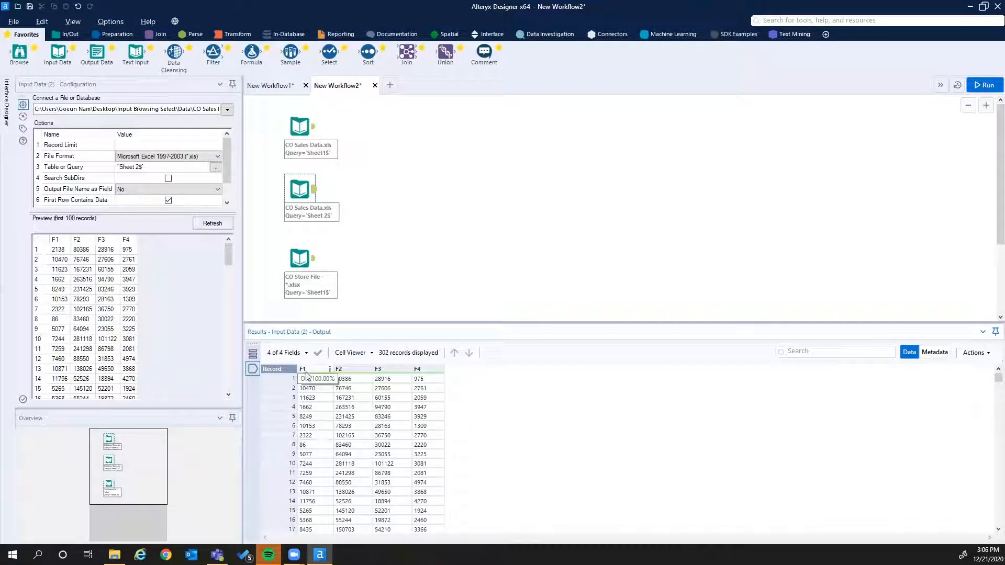
pyautogui.click(301, 127)
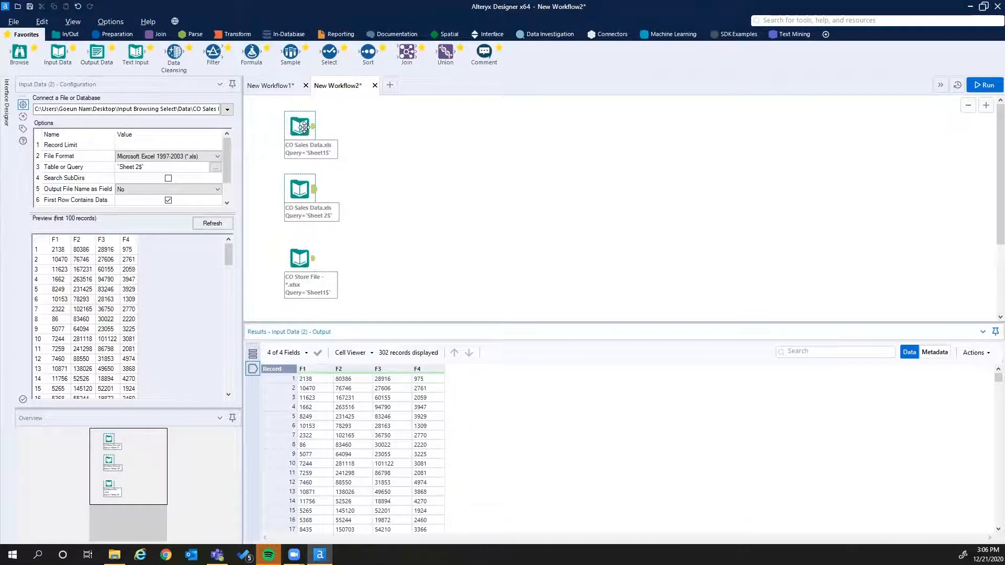
pyautogui.click(308, 196)
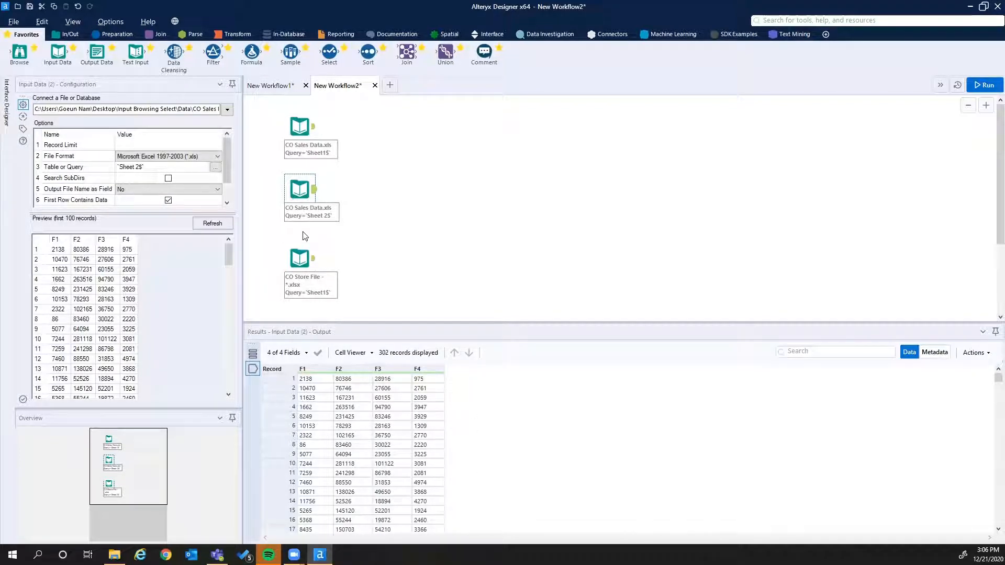
pyautogui.click(935, 352)
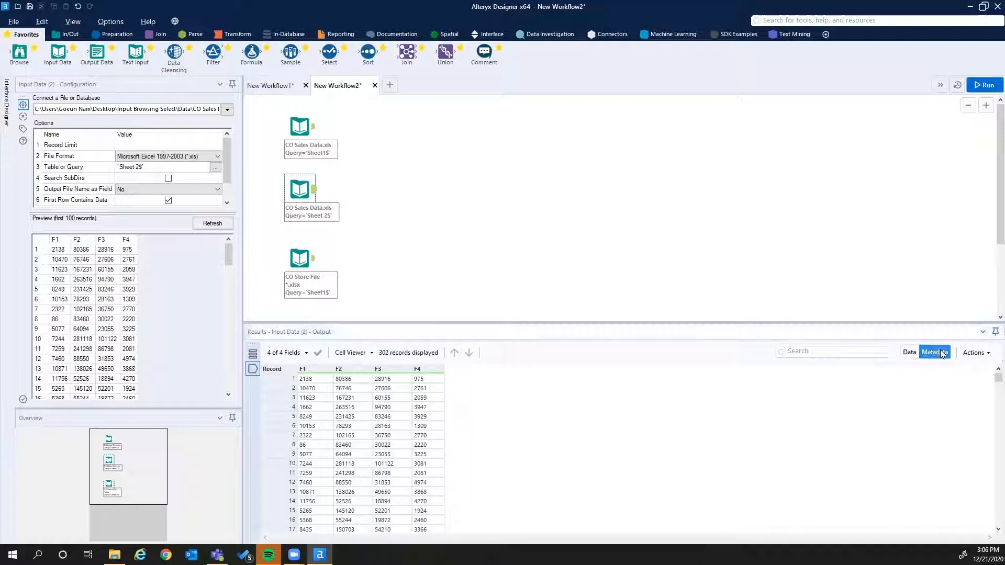
pyautogui.click(914, 352)
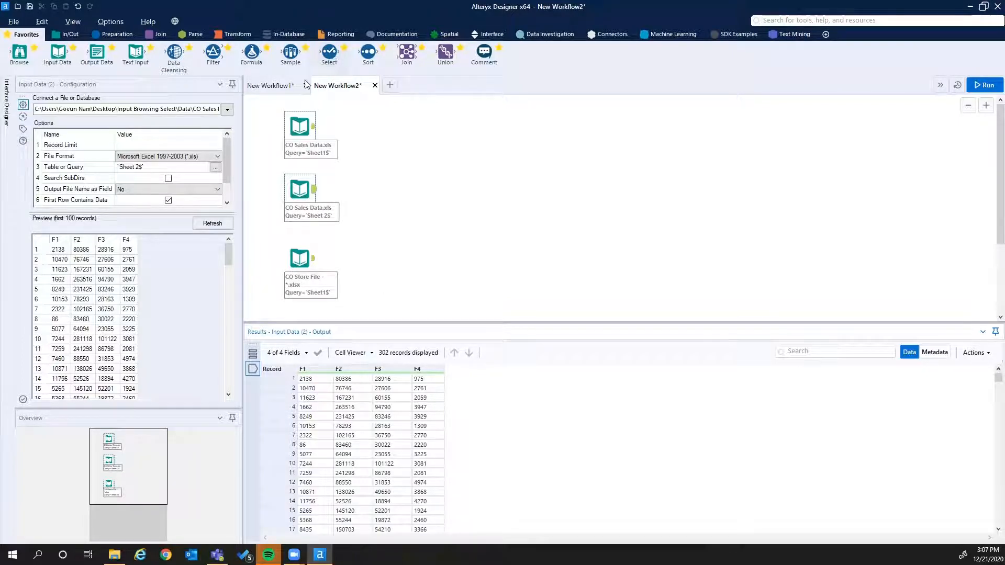
# Step: Add a Select tool connected to the CO Sales Data Sheet 2 input and open its configuration
pyautogui.click(117, 35)
pyautogui.click(22, 34)
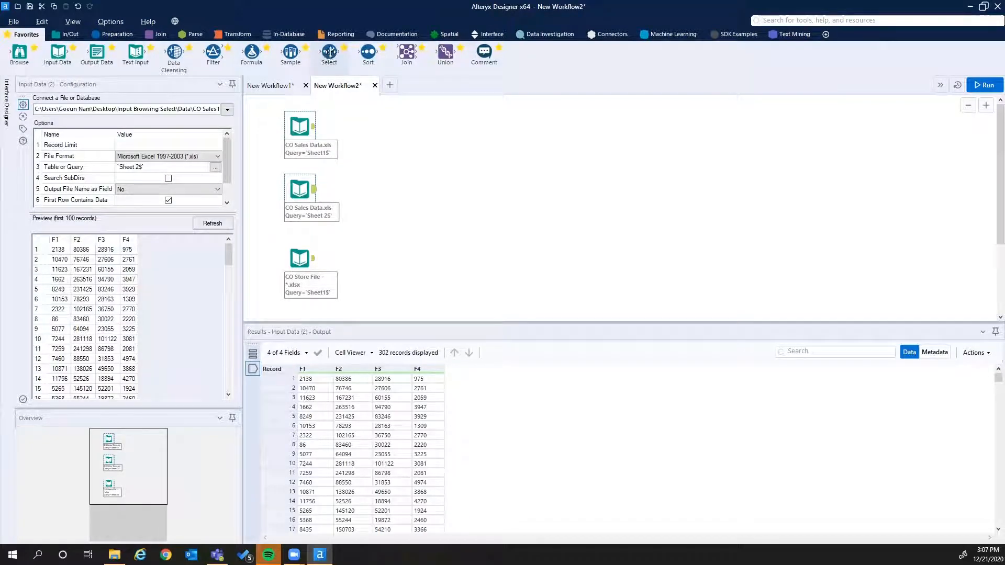
pyautogui.moveTo(330, 52); pyautogui.dragTo(360, 190)
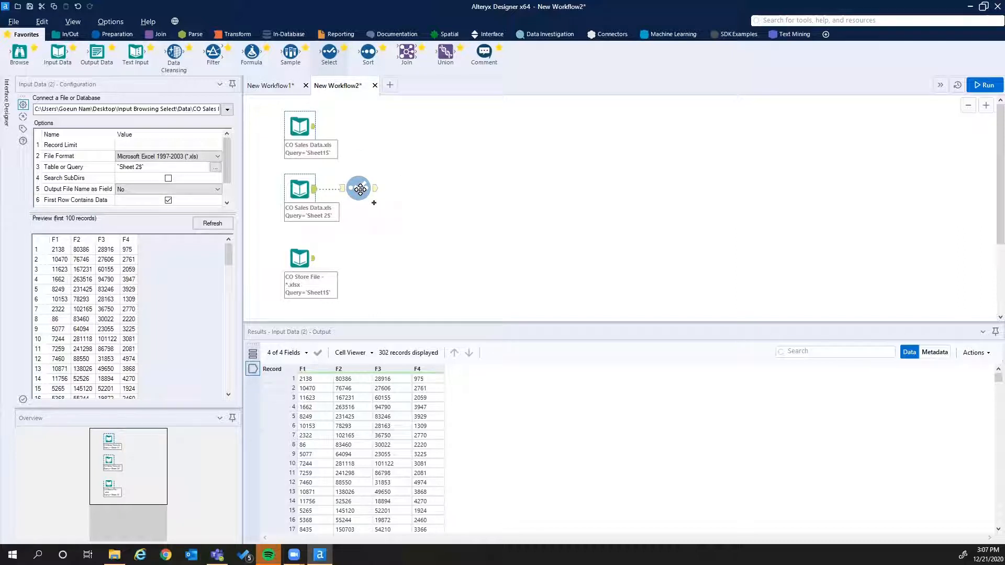
pyautogui.moveTo(360, 189); pyautogui.dragTo(359, 189)
pyautogui.rightClick(358, 188)
pyautogui.click(360, 174)
pyautogui.click(357, 201)
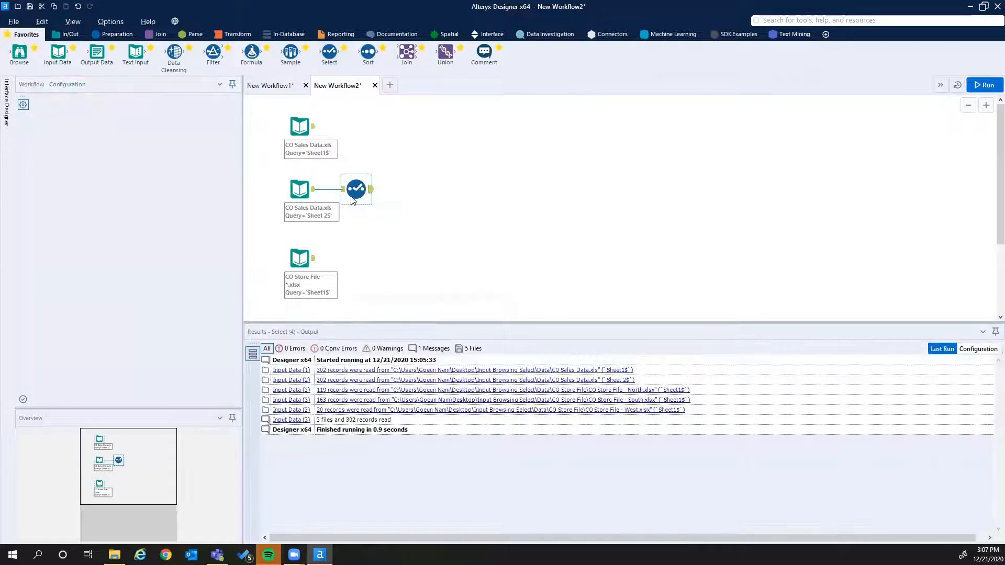
pyautogui.click(349, 192)
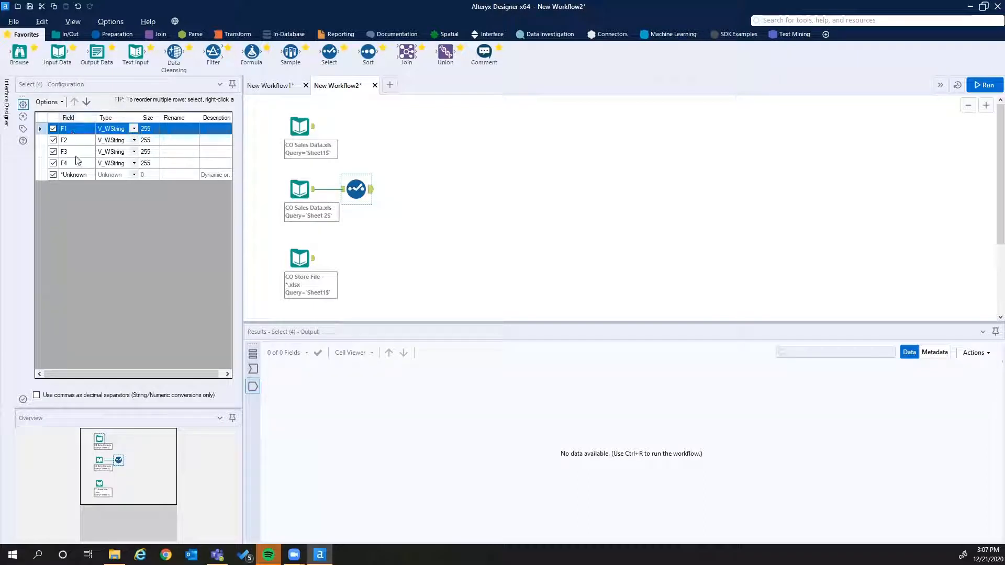
# Step: Rename fields F1, F2, F3 and F4 to Data 1, Data 2, Data 3 and Data 4 in the Select tool
pyautogui.click(172, 131)
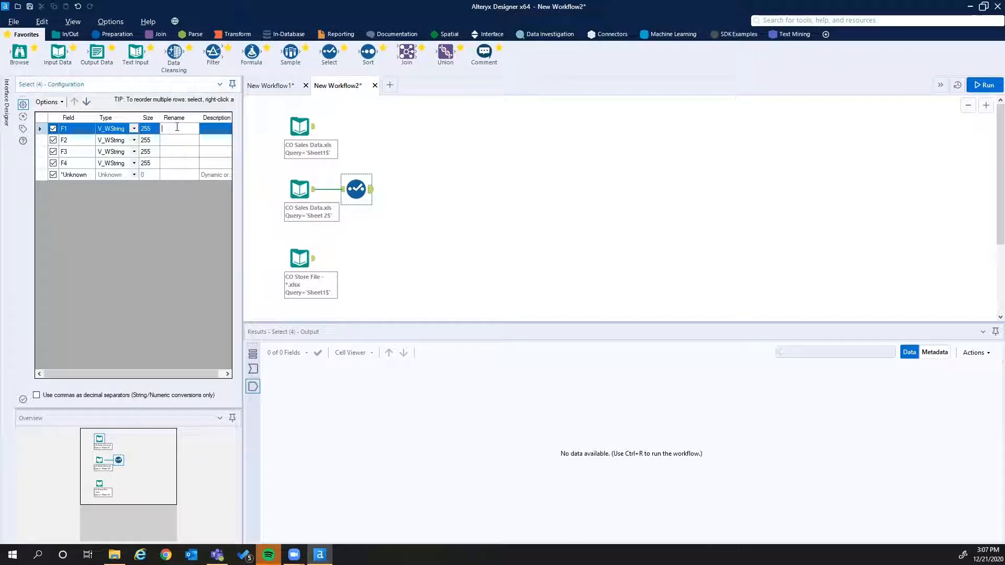
pyautogui.press('Return')
pyautogui.click(178, 140)
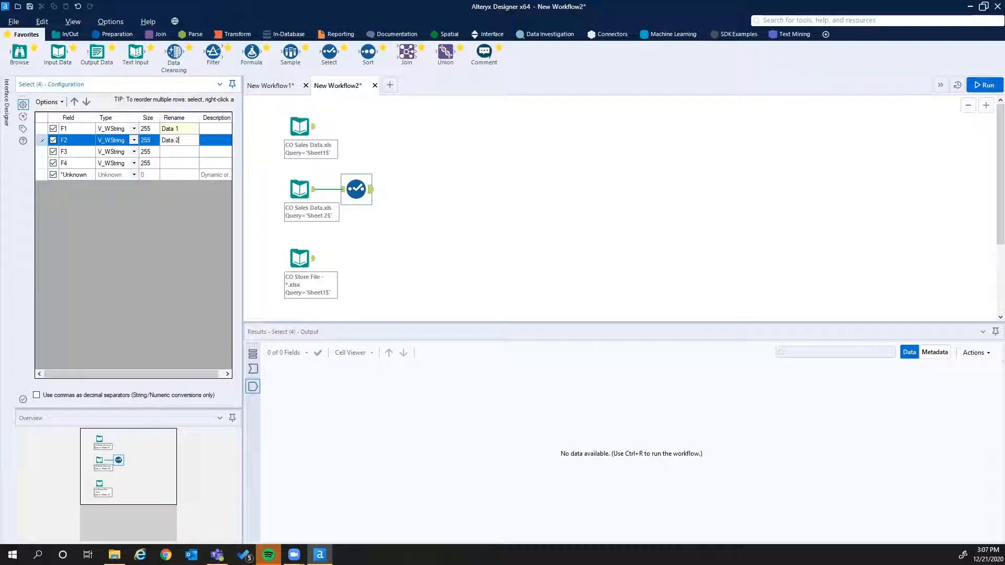
pyautogui.click(190, 154)
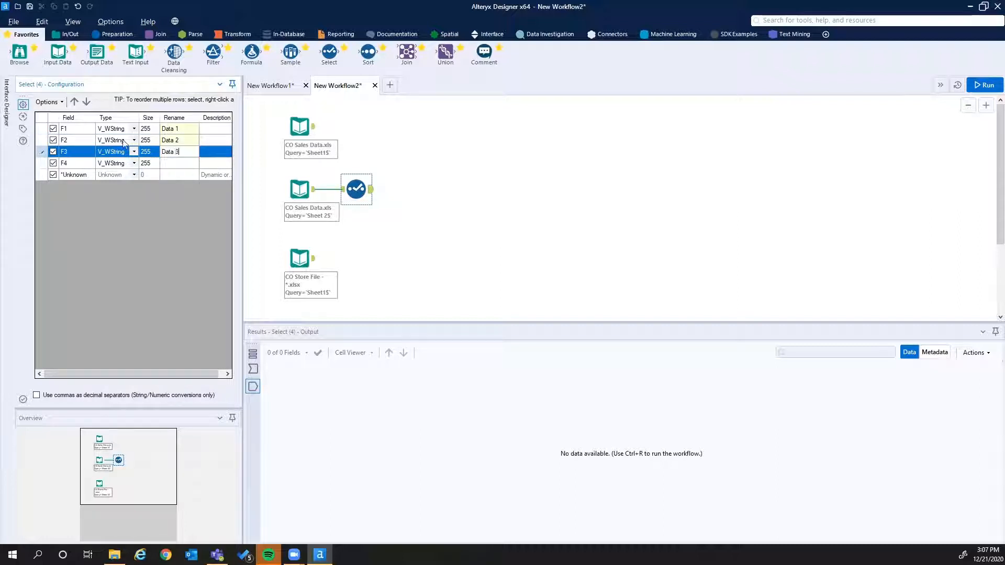
pyautogui.click(170, 163)
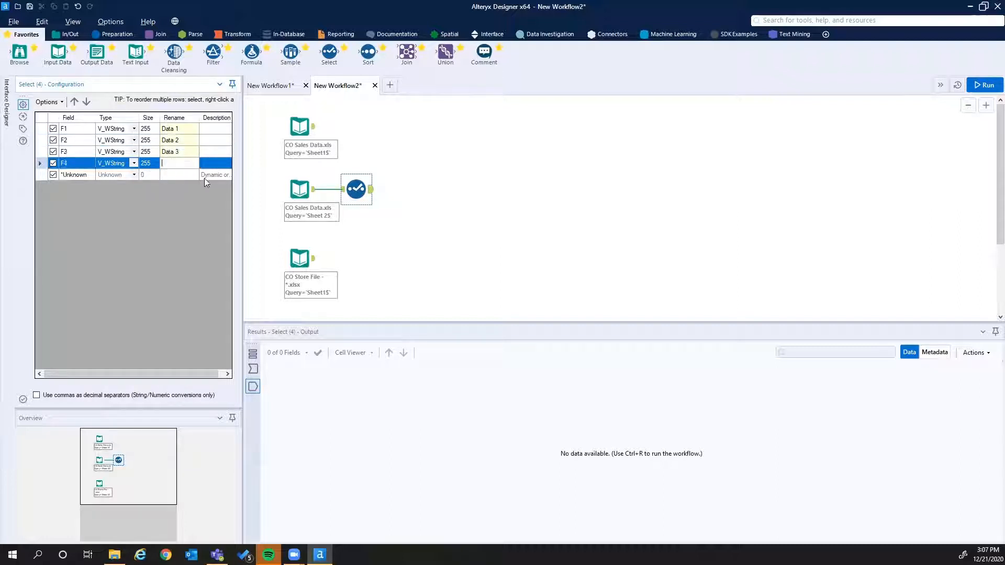
pyautogui.write('Data 4')
# Step: Change the data type of fields F1 through F4 to Double in the Sheet 2 Select tool
pyautogui.click(134, 130)
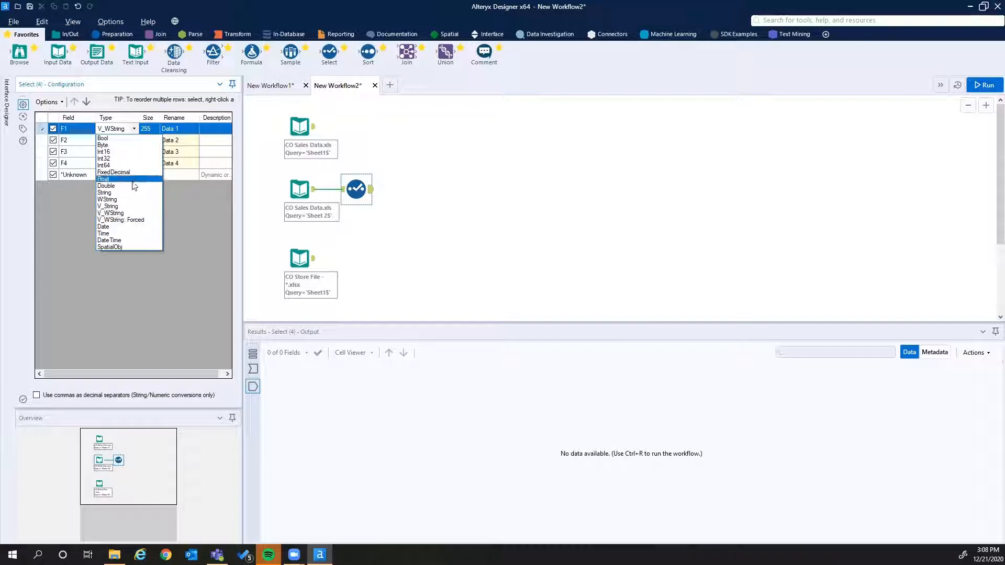
pyautogui.click(132, 186)
pyautogui.click(134, 140)
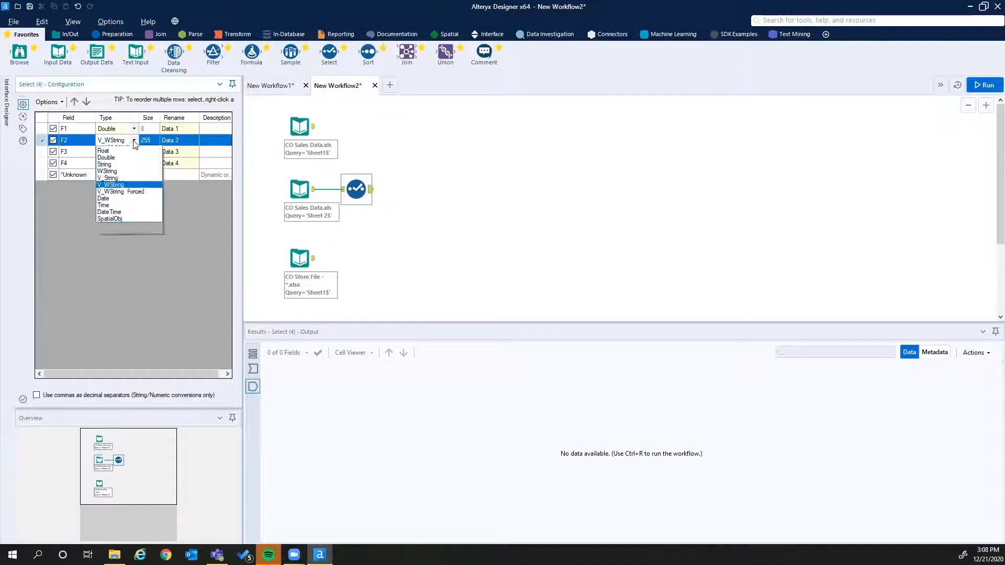
pyautogui.click(129, 198)
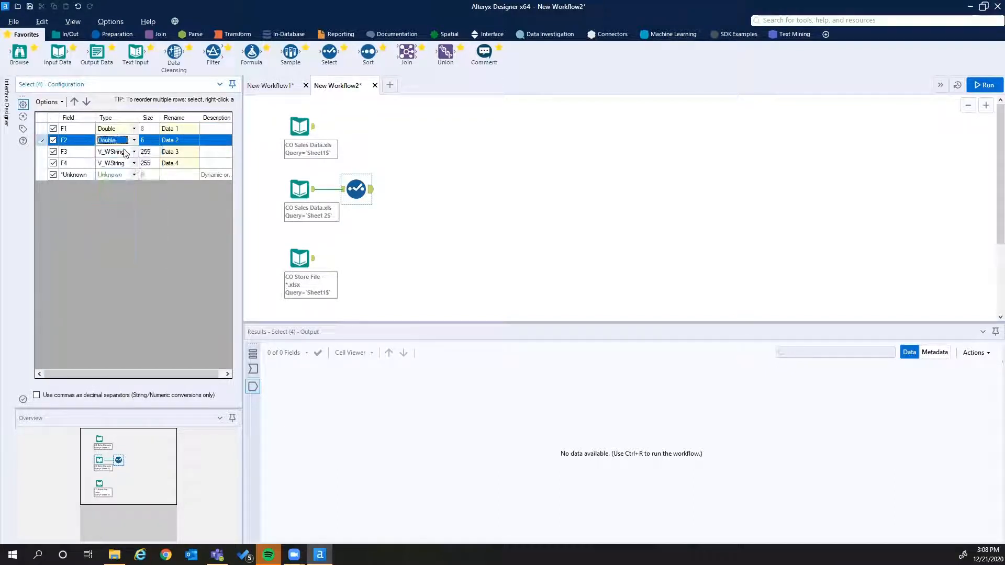
pyautogui.click(128, 151)
pyautogui.click(132, 208)
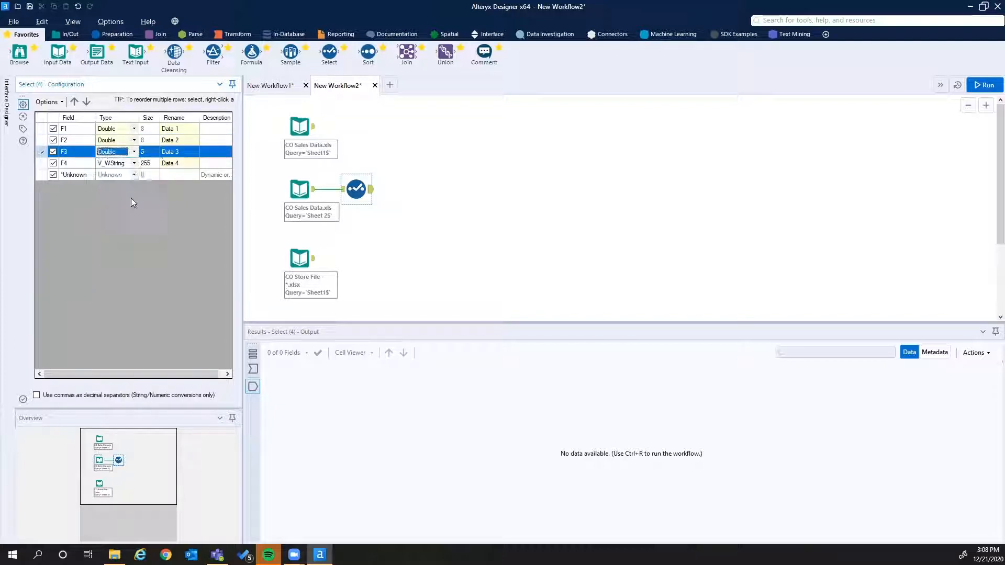
pyautogui.click(134, 164)
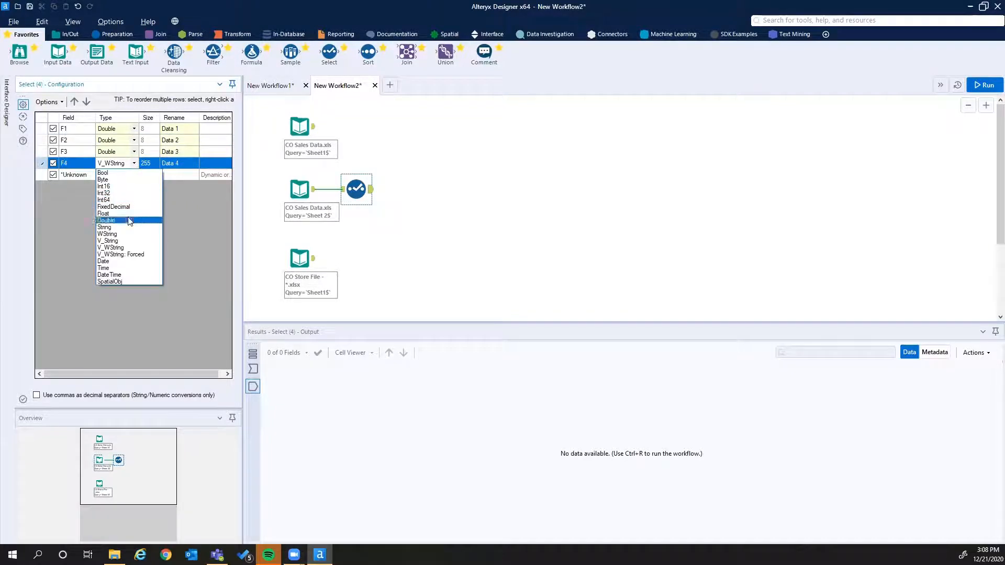
pyautogui.click(122, 219)
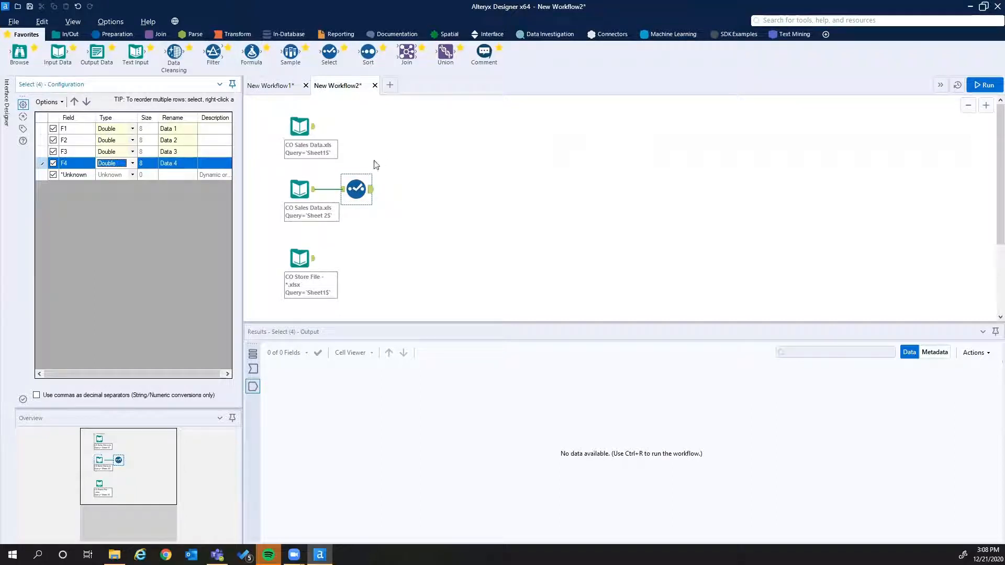
# Step: Run the workflow, dismiss the completion message, and compare the field metadata of the Select tool's output and input
pyautogui.click(985, 85)
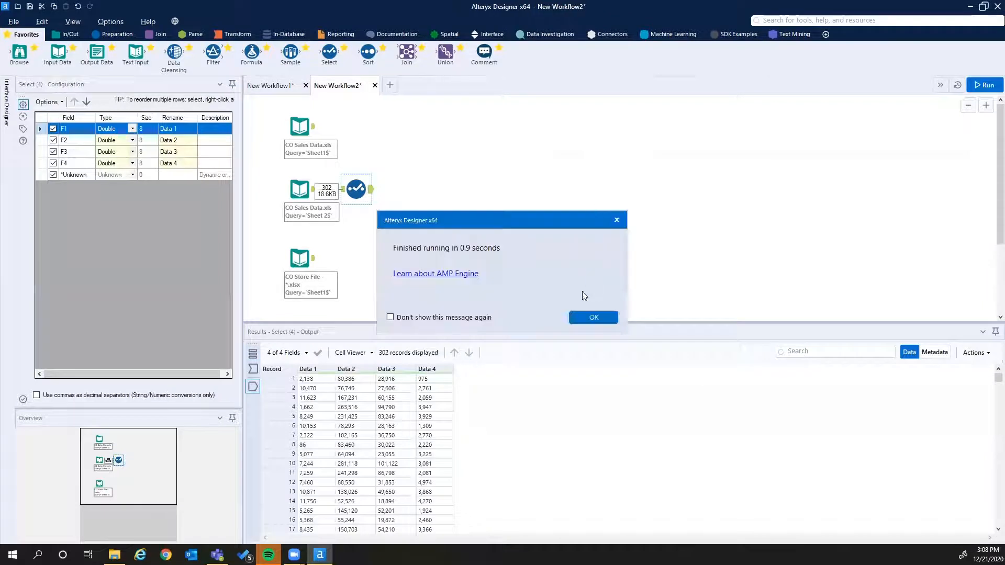
pyautogui.click(594, 318)
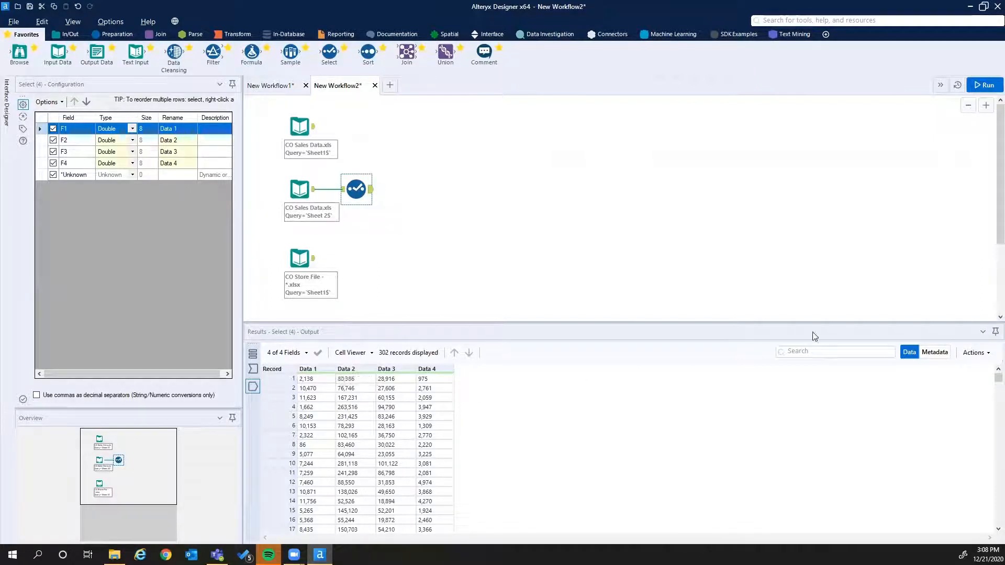
pyautogui.click(934, 354)
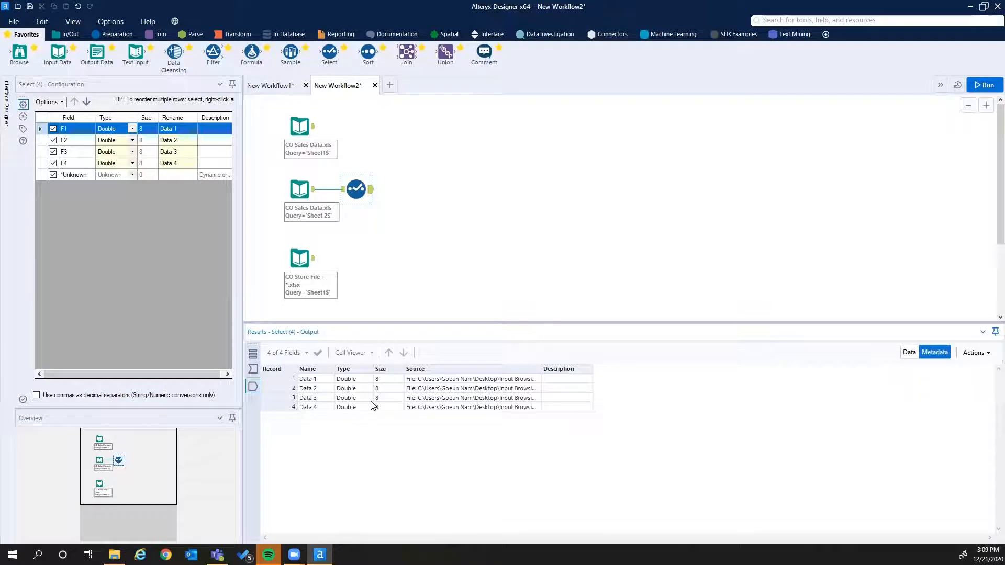
pyautogui.click(253, 370)
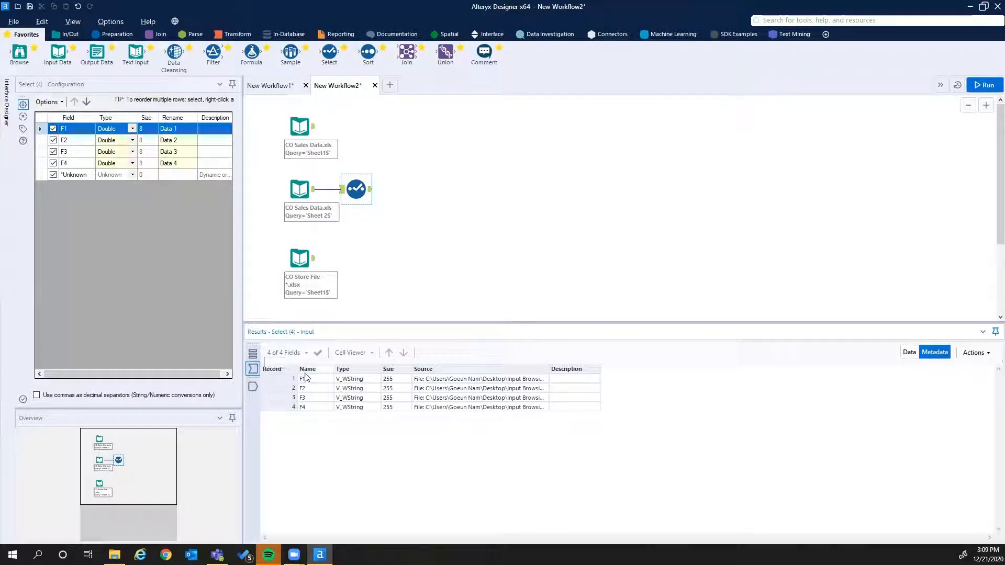
pyautogui.click(251, 390)
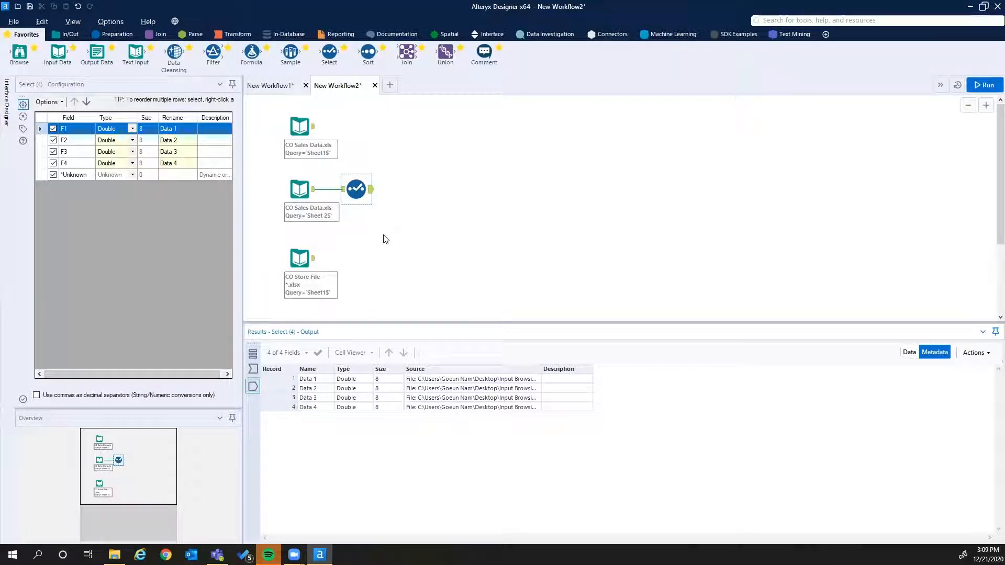
# Step: Check the CO Store File input's metadata and records, and connect a Select tool to that input
pyautogui.click(293, 255)
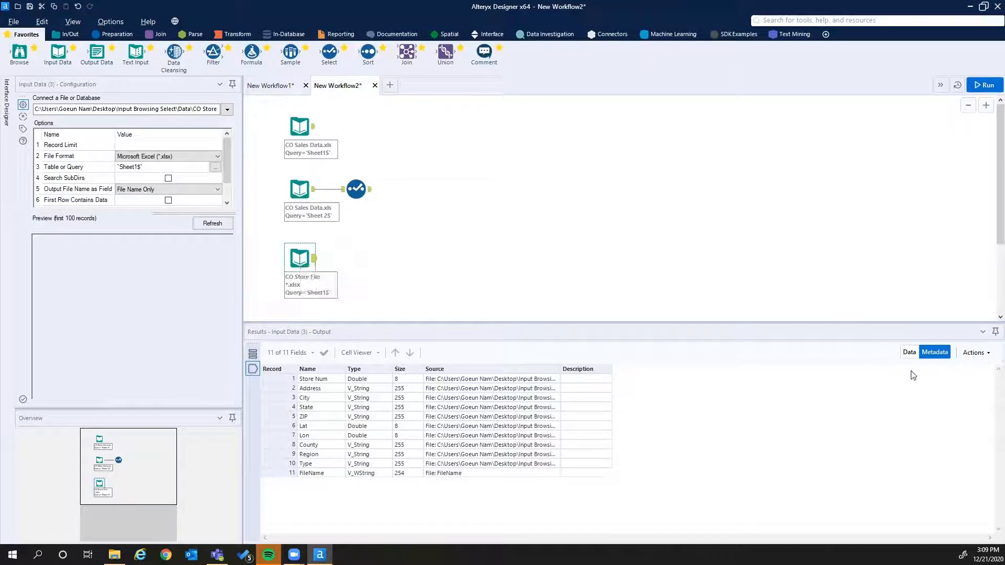
pyautogui.click(909, 353)
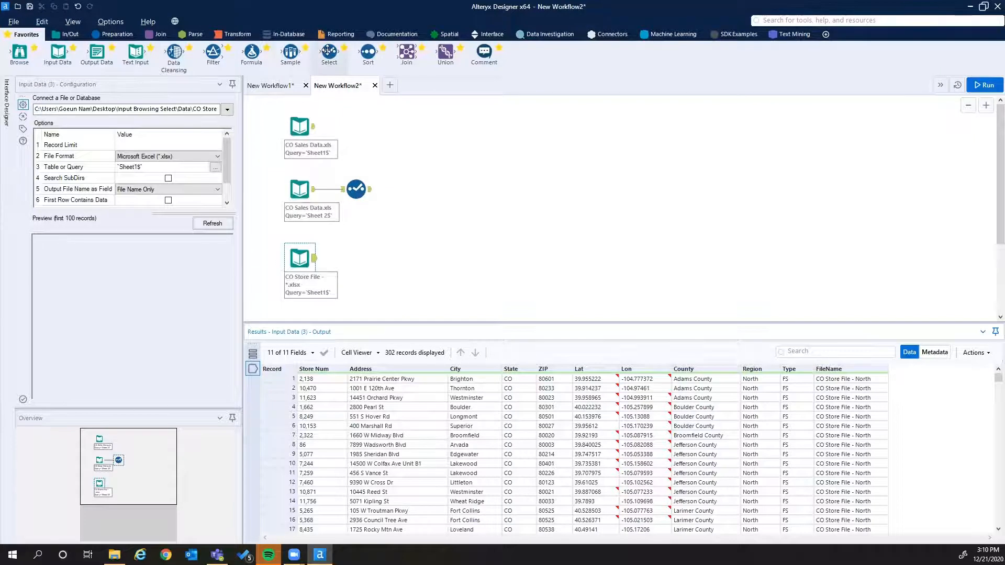
pyautogui.moveTo(328, 50); pyautogui.dragTo(354, 258)
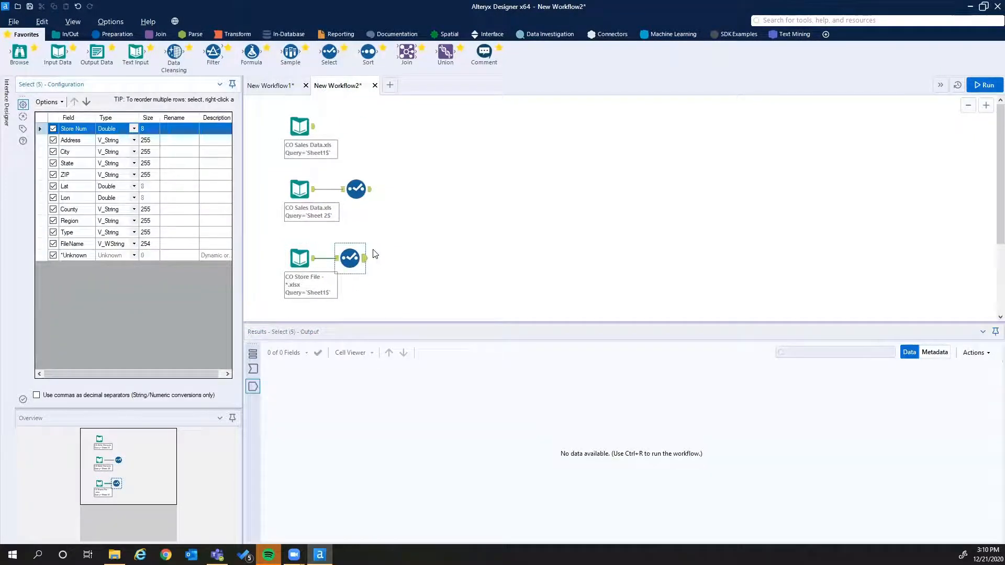
# Step: Change the Store Num, Lat and Lon fields to V_String in the store file's Select tool, and set Lat's size to 100
pyautogui.click(134, 130)
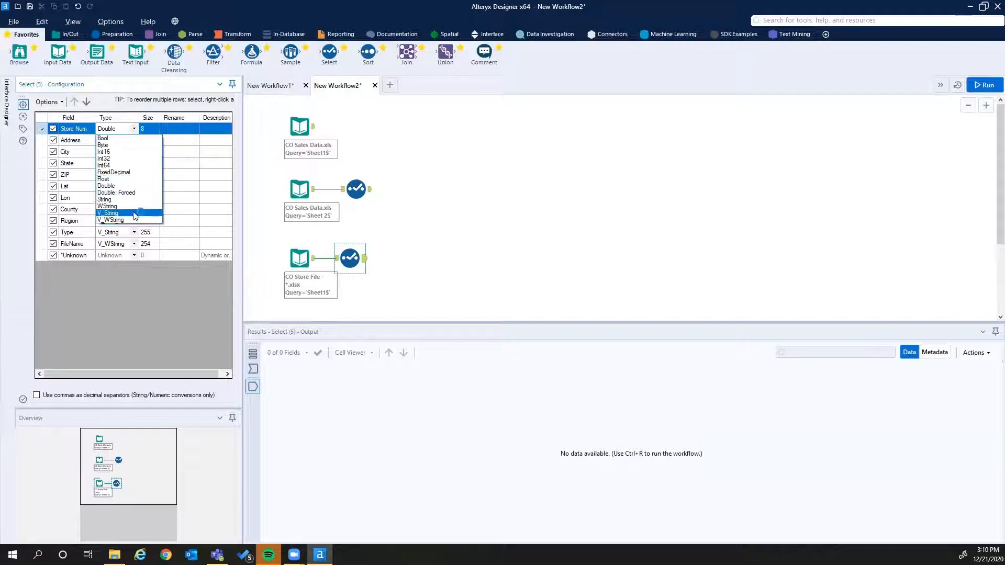
pyautogui.click(134, 215)
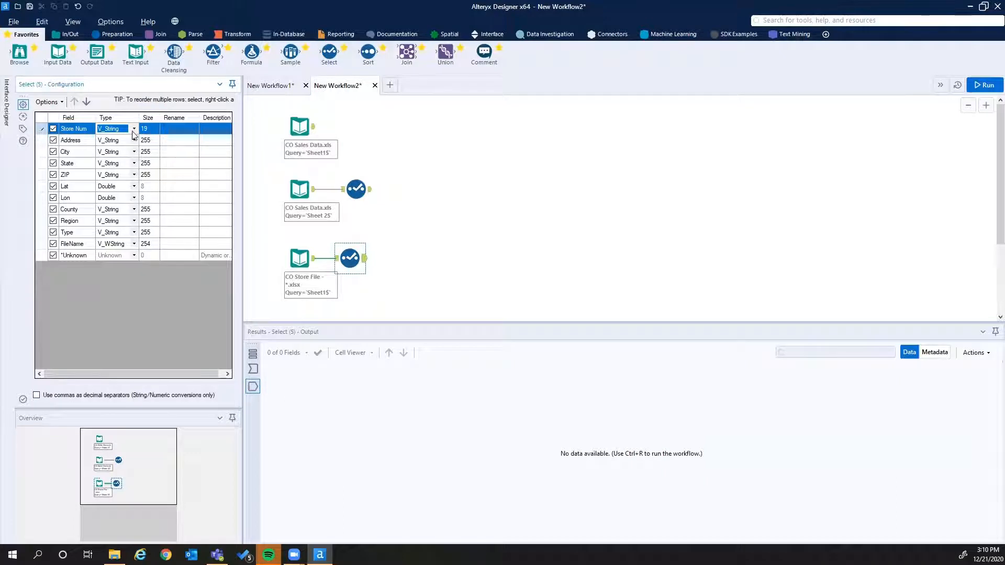
pyautogui.click(134, 187)
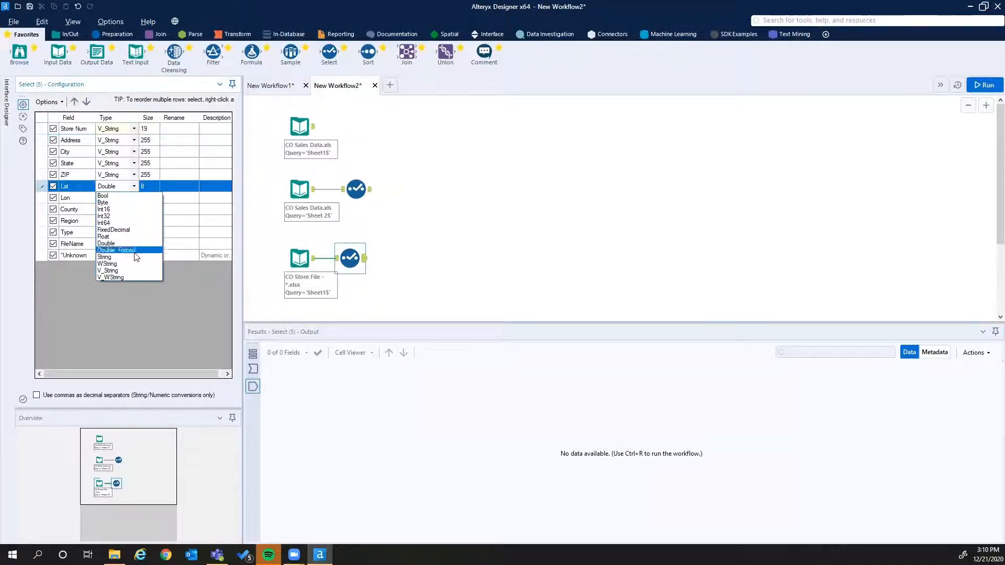
pyautogui.click(135, 270)
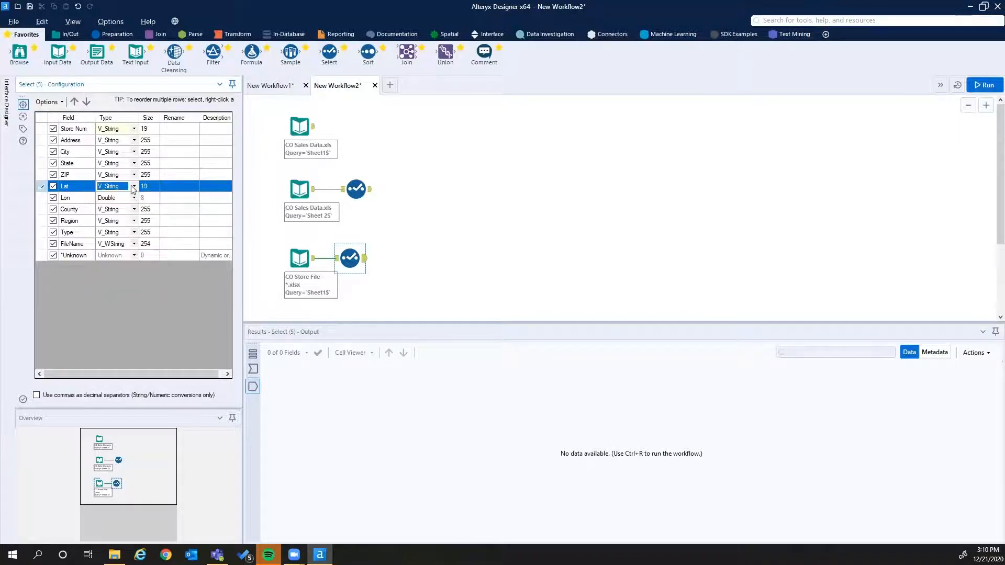
pyautogui.click(135, 197)
pyautogui.click(138, 284)
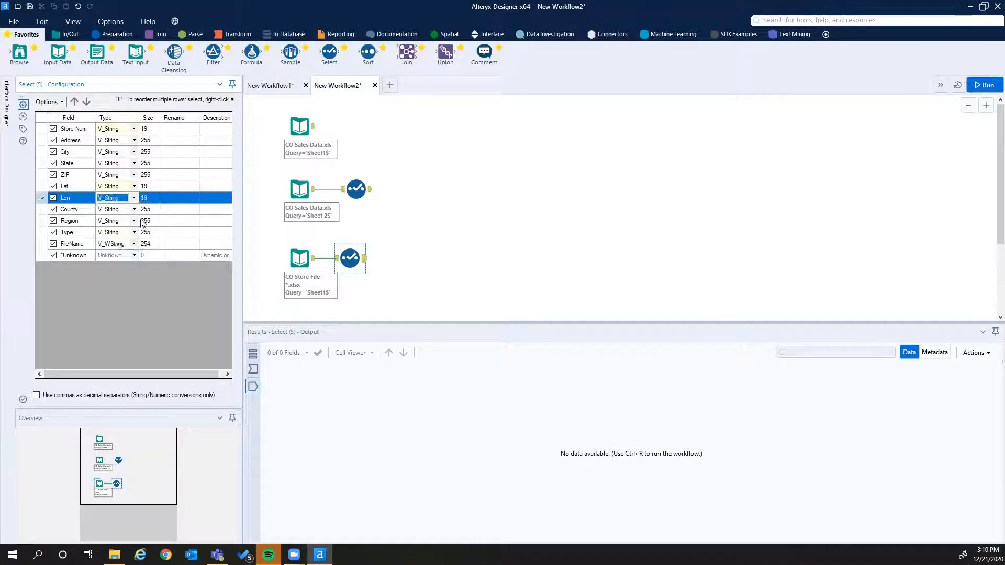
pyautogui.click(151, 188)
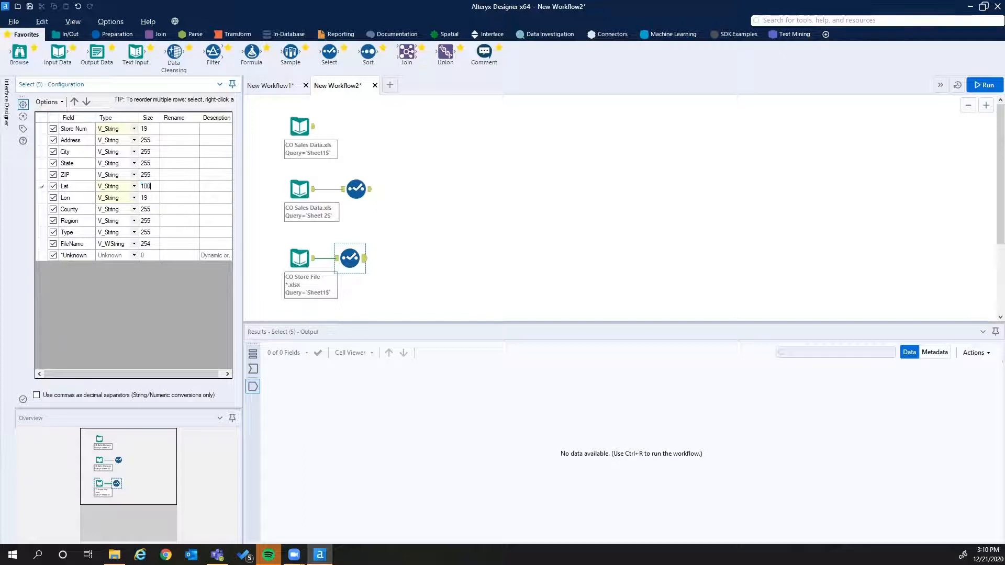
# Step: Set the Lon field's size to 100 in the store file's Select tool, run the workflow and dismiss the completion message
pyautogui.click(148, 198)
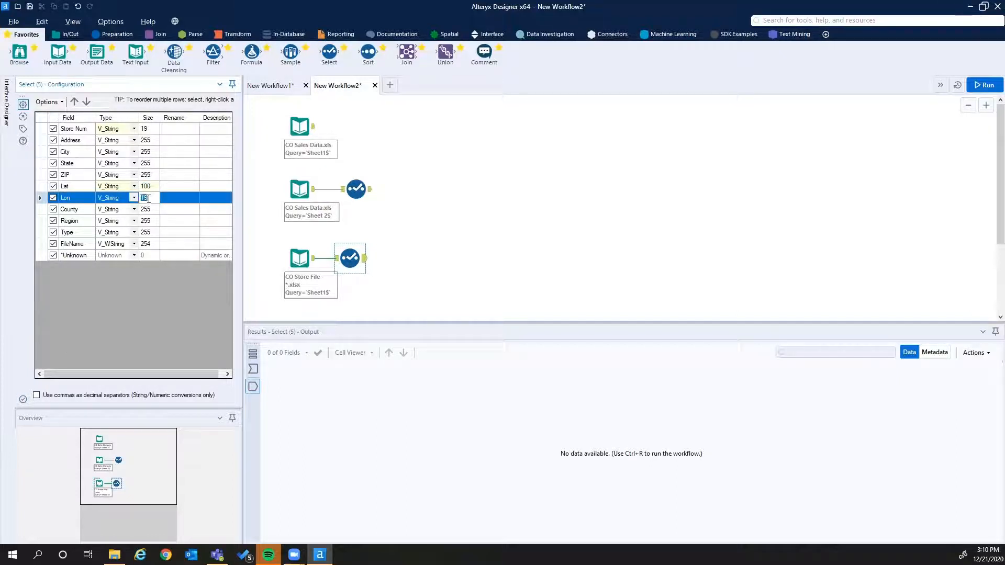
pyautogui.write('100')
pyautogui.click(973, 85)
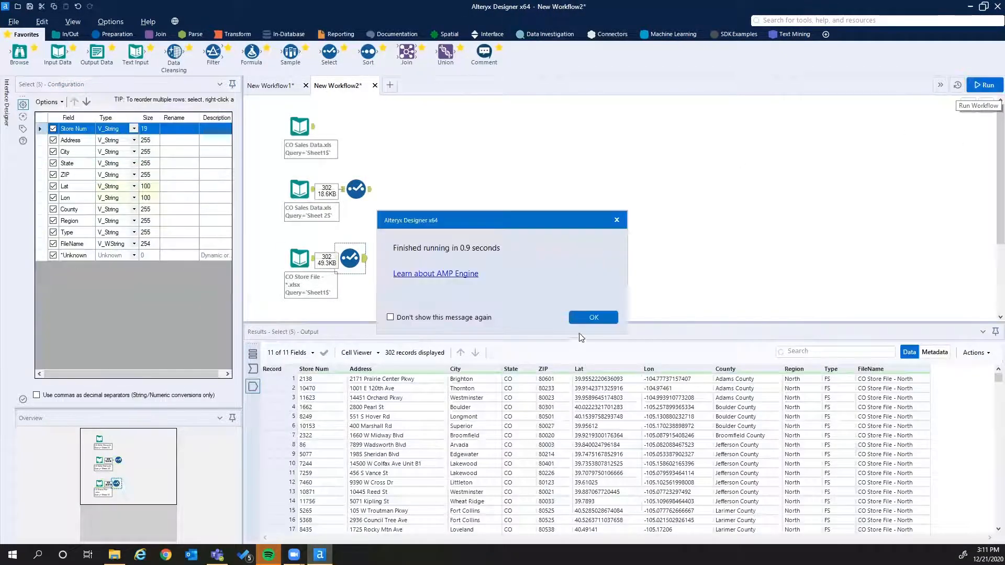
pyautogui.click(583, 319)
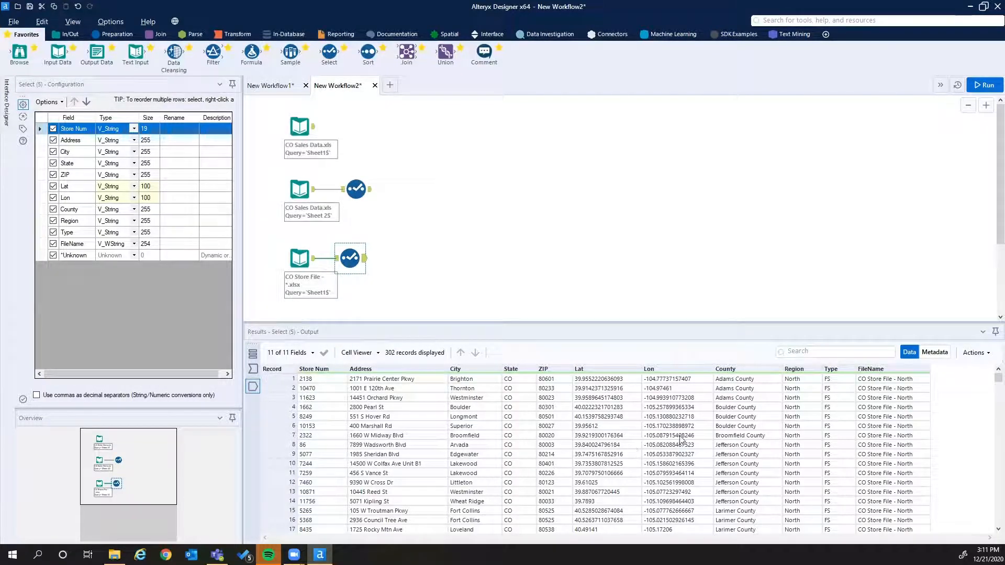
# Step: Compare the store file Select tool's input and output records, and align that tool with the Select tool above it
pyautogui.click(251, 369)
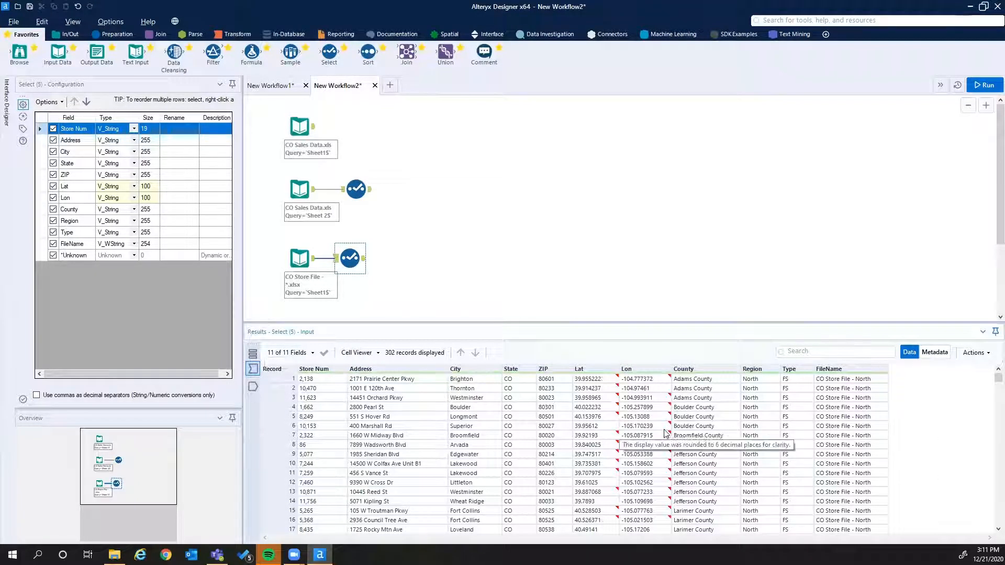
pyautogui.moveTo(617, 408)
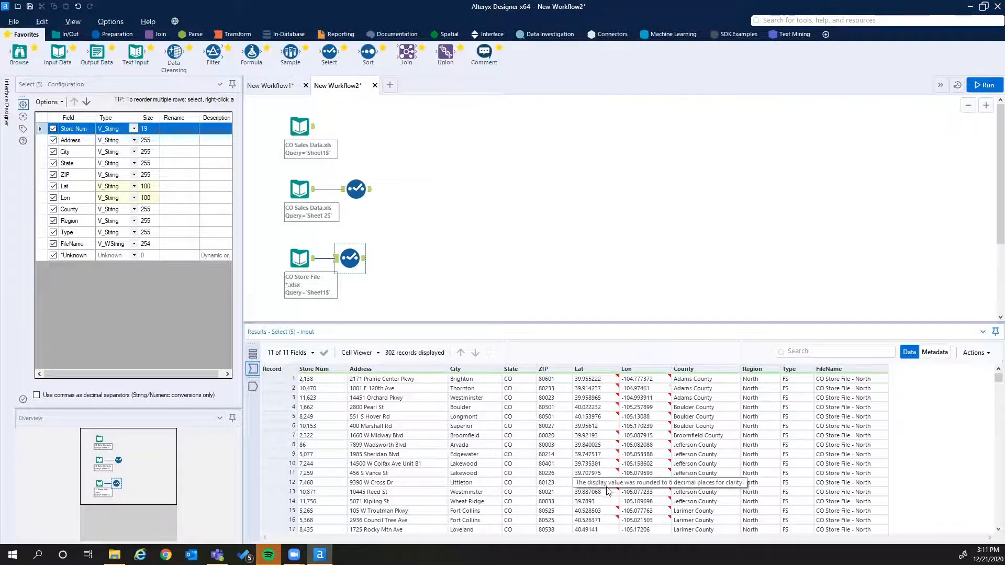
pyautogui.click(253, 387)
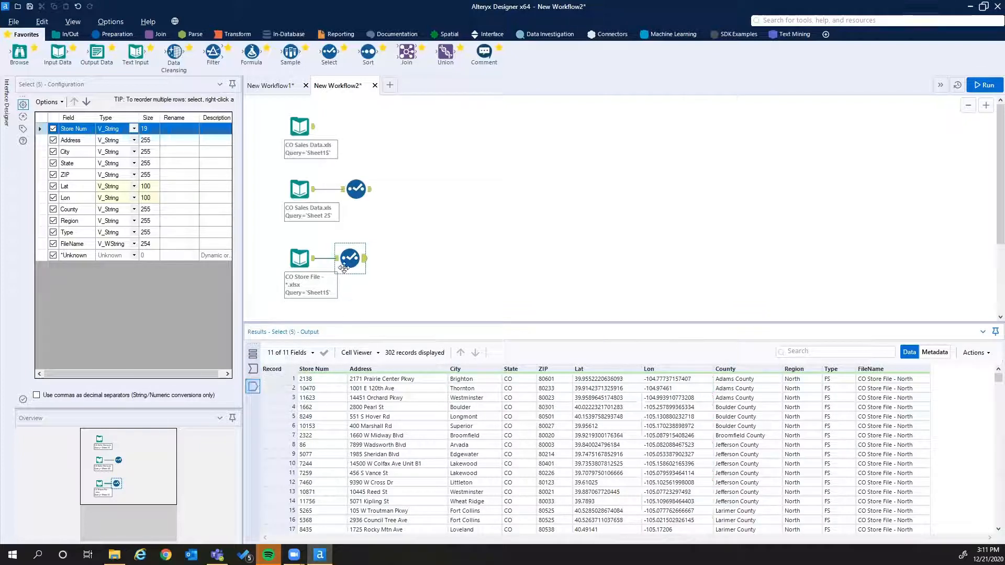
pyautogui.moveTo(342, 261); pyautogui.dragTo(350, 262)
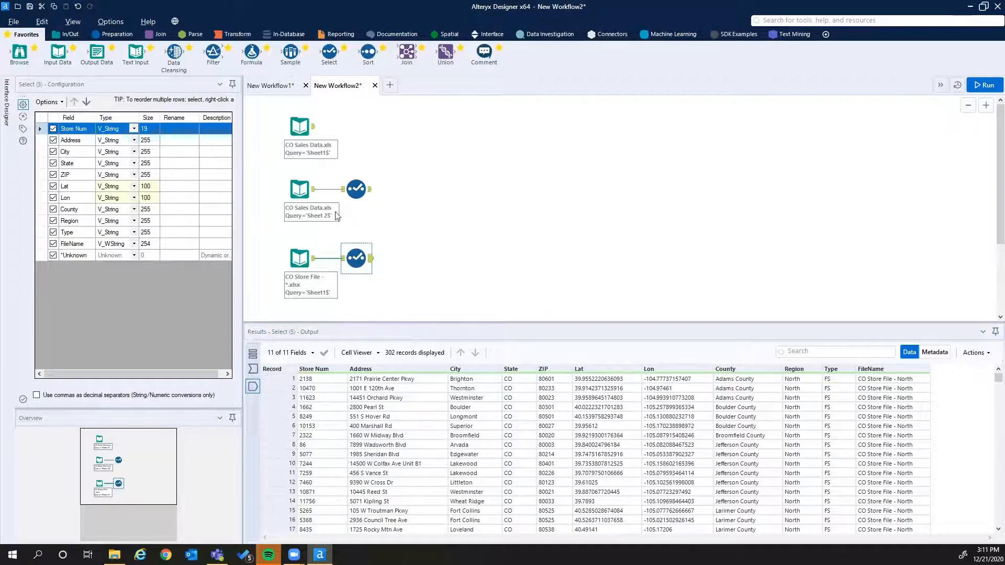
# Step: Compare the records of the Sheet1 input, the Sheet 2 input and the Sheet 2 Select tool's output
pyautogui.click(300, 126)
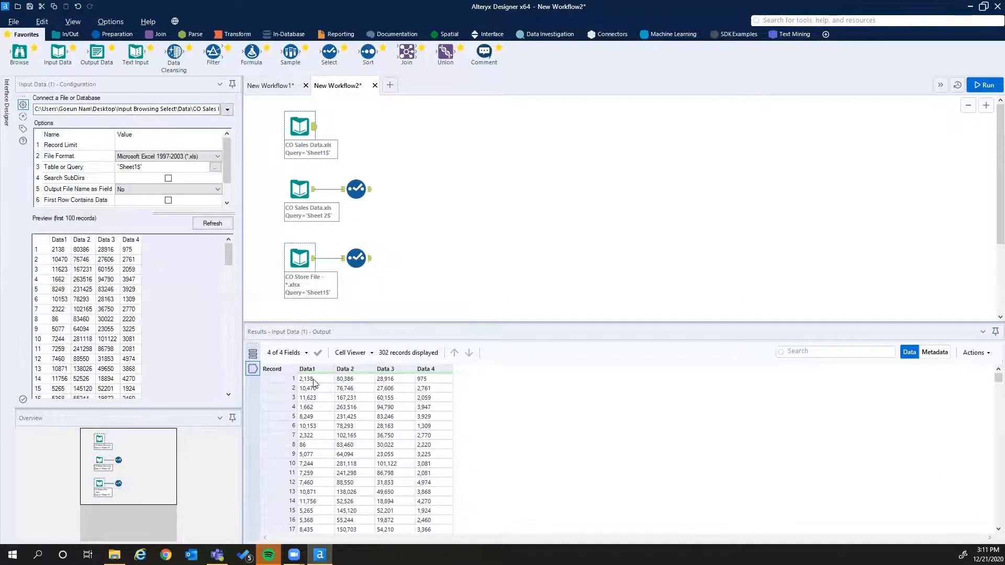
pyautogui.click(289, 196)
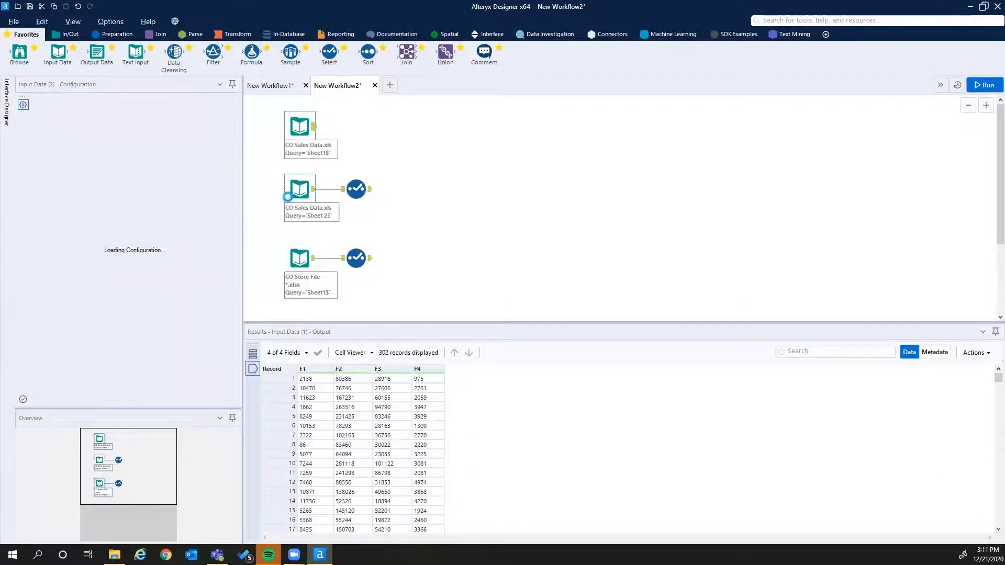
pyautogui.click(360, 180)
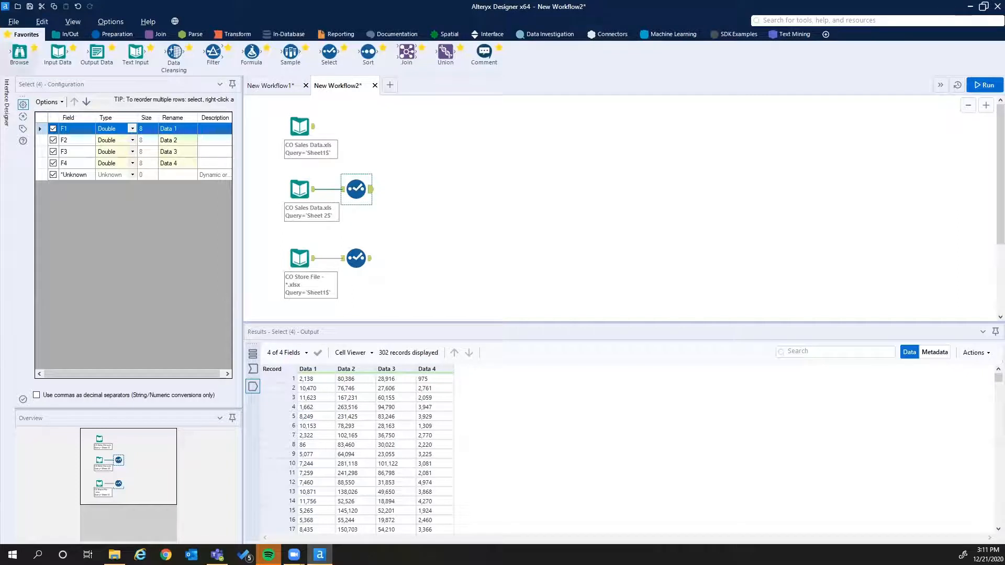
# Step: Connect a Browse tool to the Sheet 2 Select tool's output, run the workflow and dismiss the completion message
pyautogui.moveTo(18, 51); pyautogui.dragTo(424, 190)
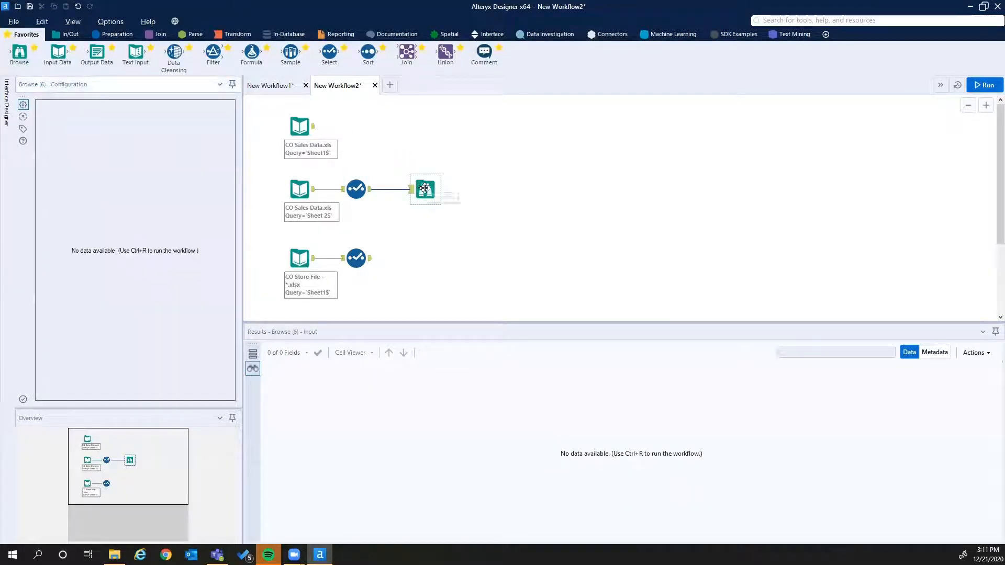
pyautogui.click(980, 85)
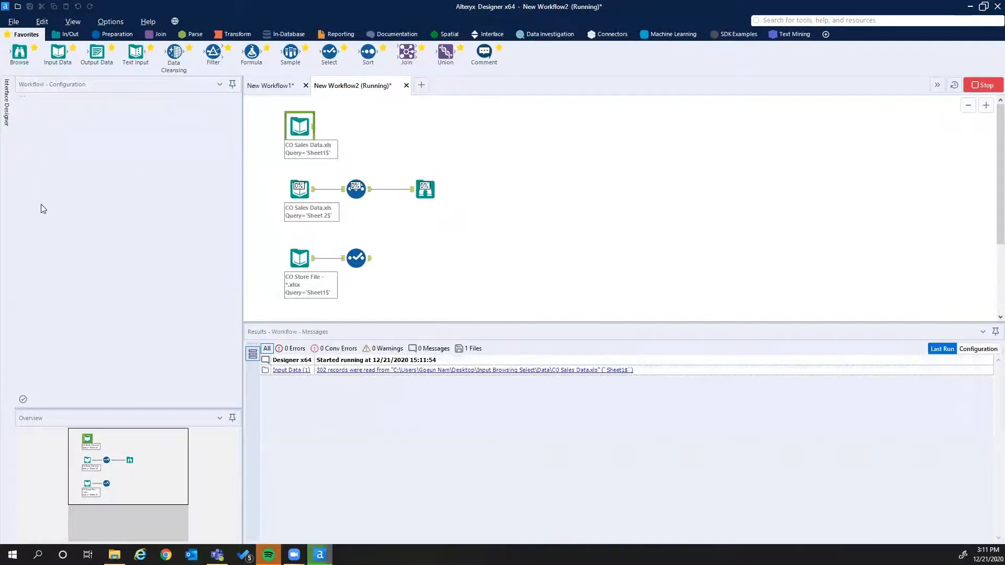
pyautogui.click(589, 314)
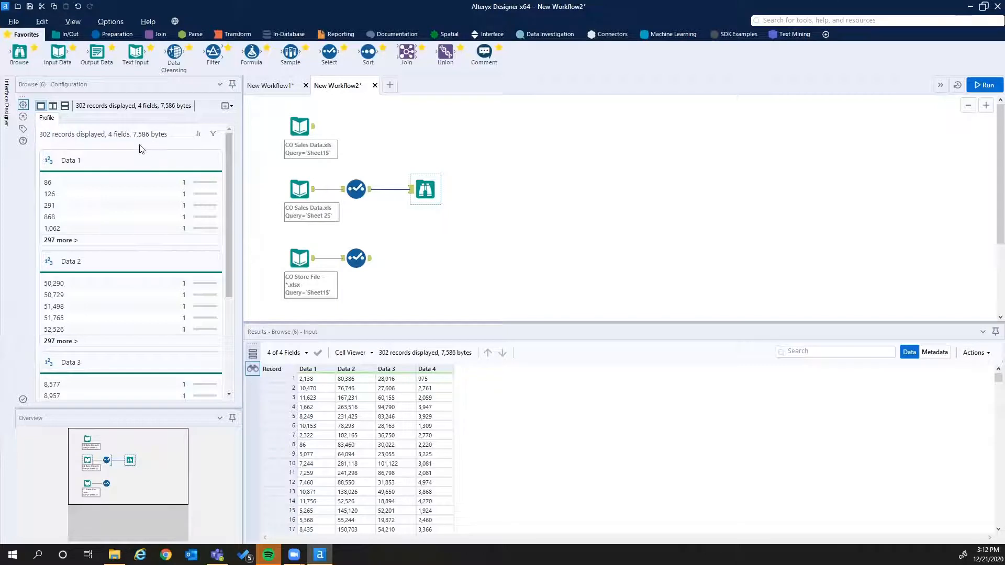
# Step: Examine the Data 1 field's profile in the Browse tool, including its data quality summary, value distribution and value statistics
pyautogui.click(70, 165)
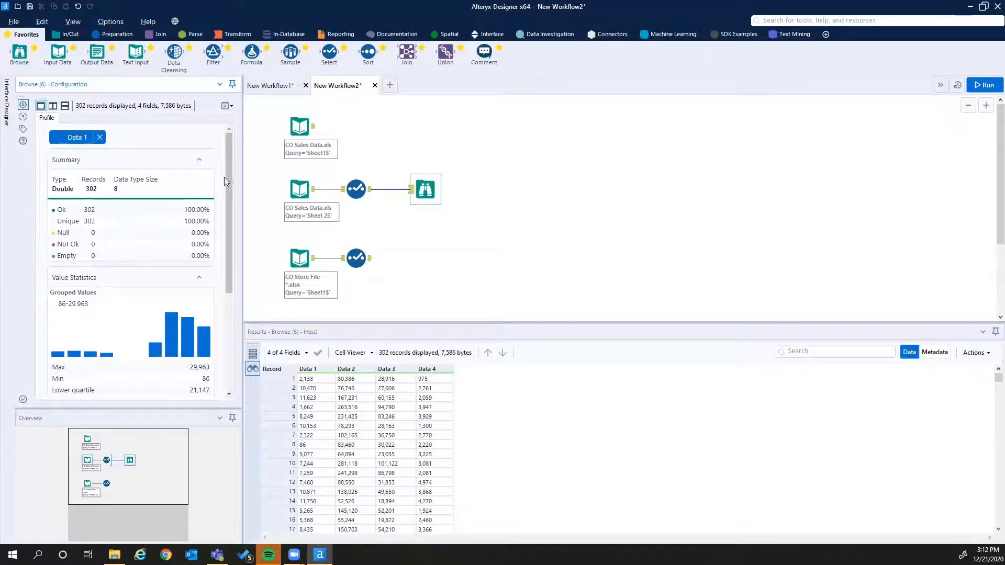
pyautogui.moveTo(214, 262); pyautogui.dragTo(111, 214)
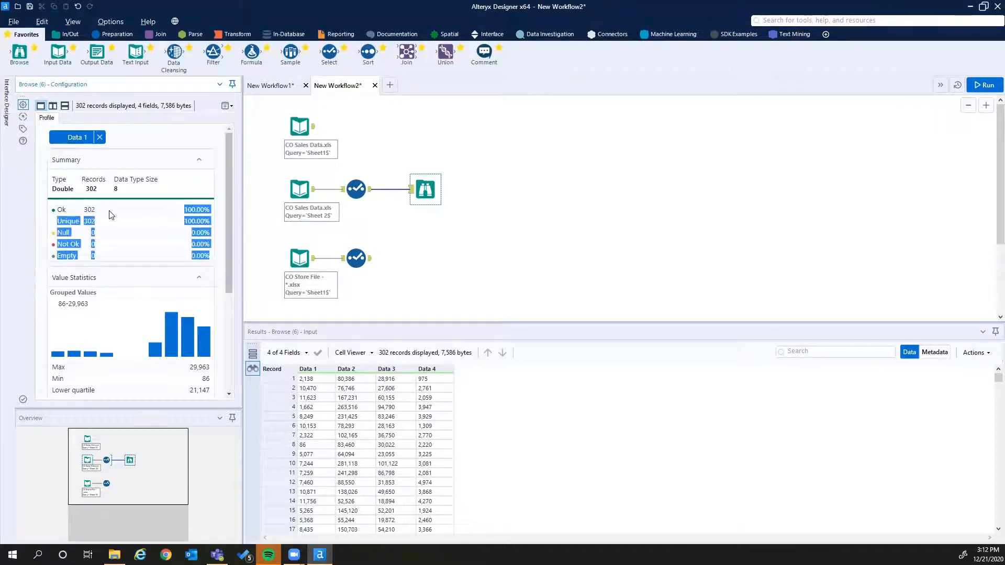
pyautogui.click(116, 218)
pyautogui.moveTo(225, 176); pyautogui.dragTo(228, 245)
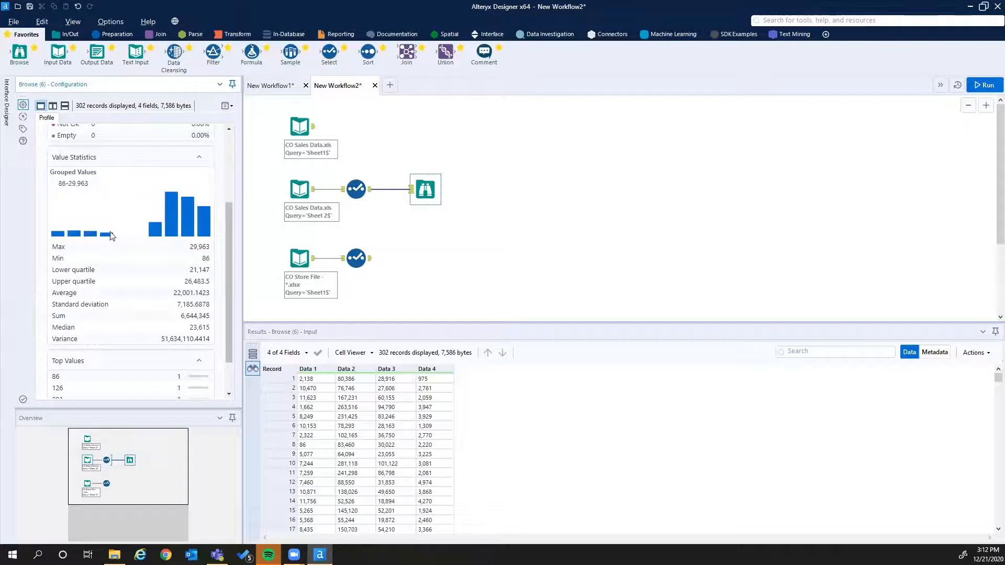
pyautogui.moveTo(193, 231)
pyautogui.moveTo(210, 316); pyautogui.dragTo(182, 316)
pyautogui.click(192, 325)
pyautogui.moveTo(228, 329); pyautogui.dragTo(220, 198)
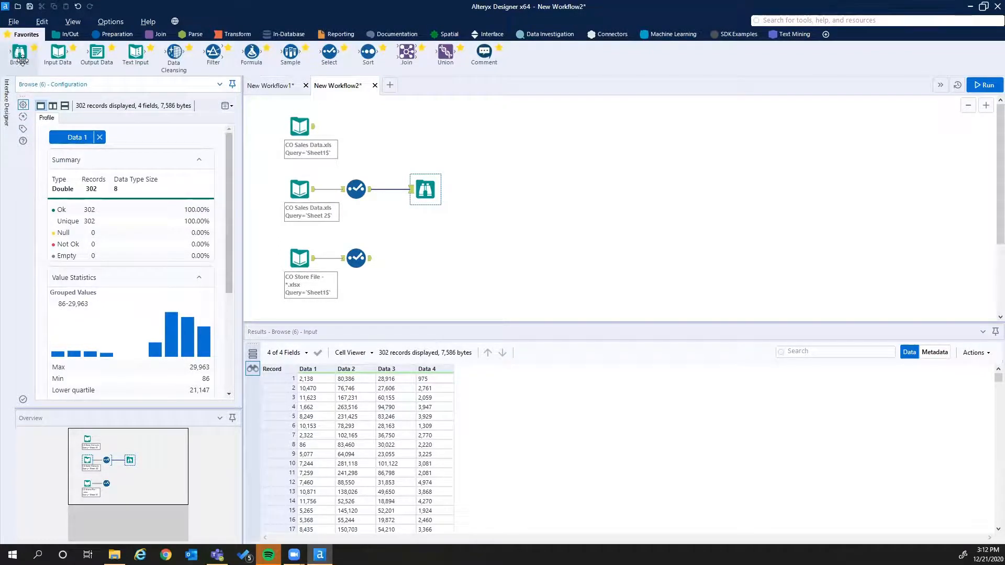
# Step: Connect a Browse tool to the store file's Select tool, run the workflow and dismiss the completion message
pyautogui.moveTo(19, 54); pyautogui.dragTo(419, 260)
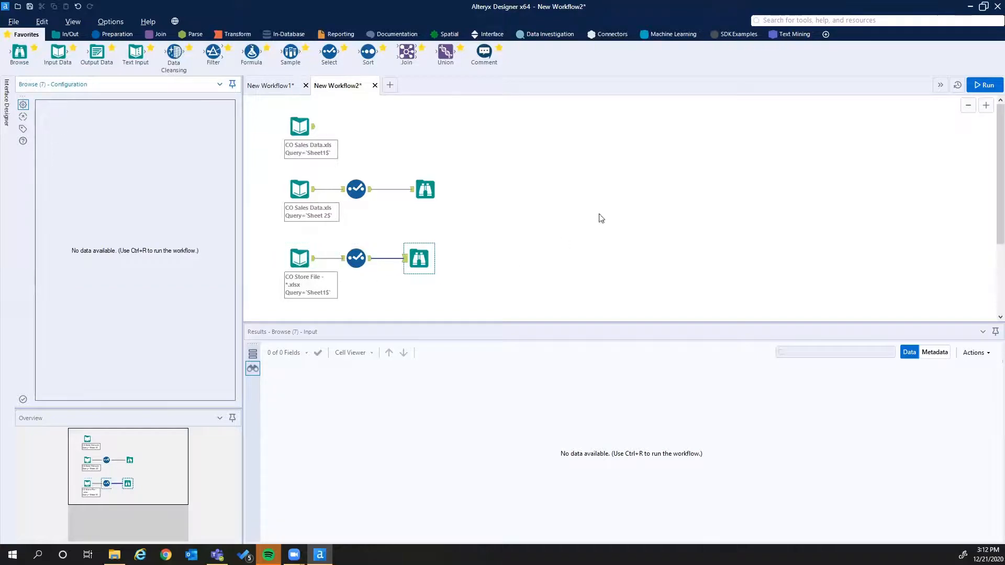
pyautogui.click(981, 85)
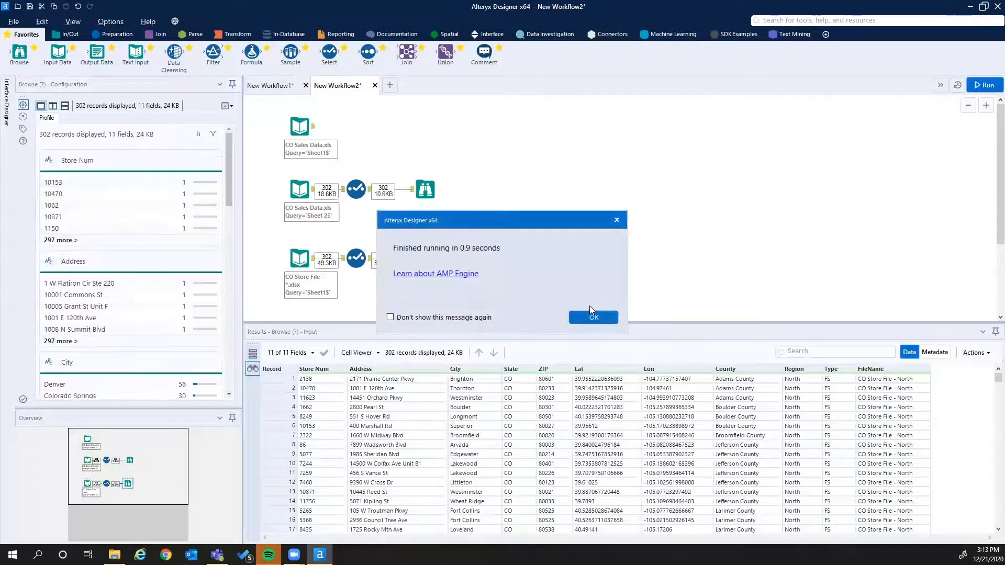
pyautogui.click(602, 317)
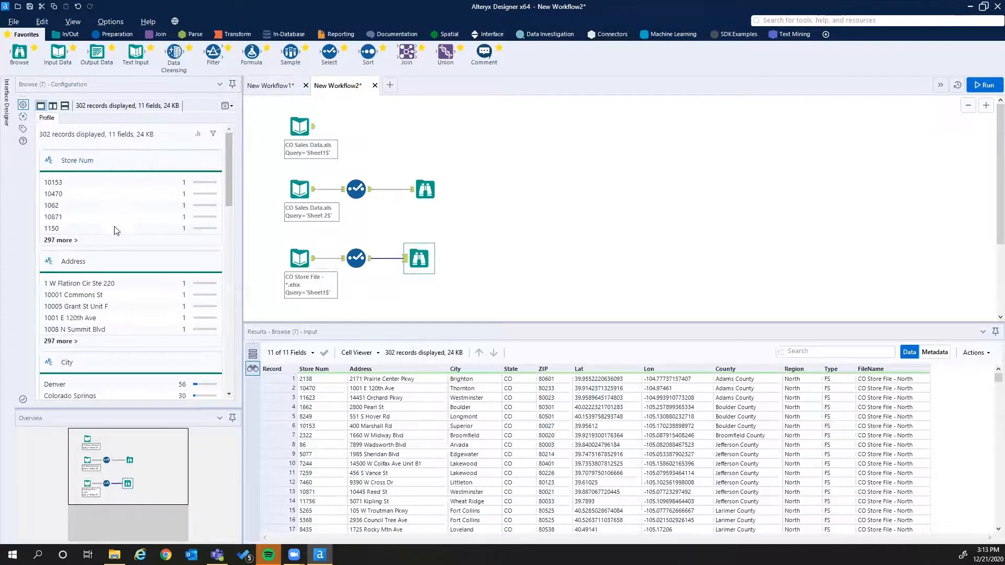
# Step: Examine the Store Num field's profile in the store file's Browse tool, focusing on its summary and length statistics
pyautogui.click(50, 166)
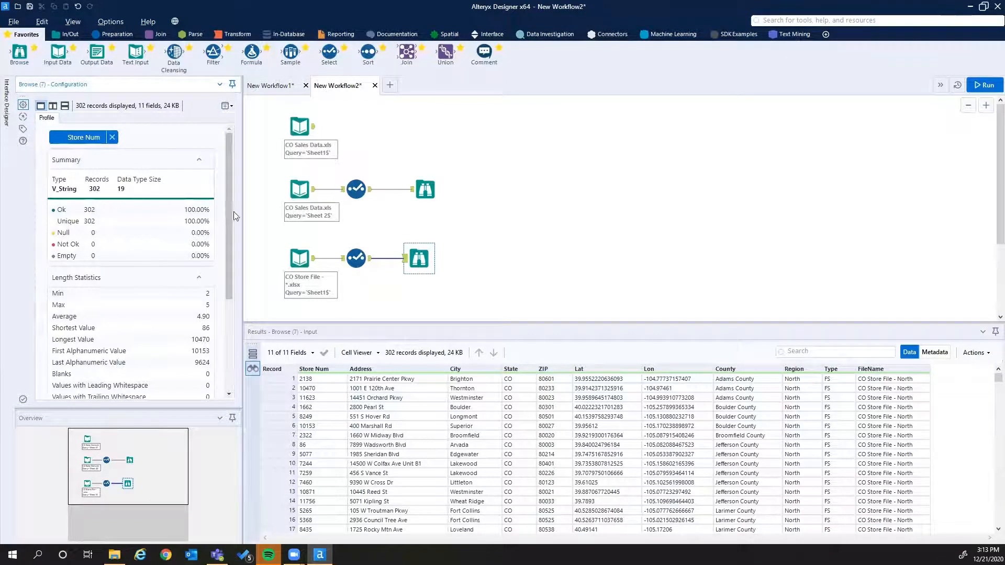
pyautogui.moveTo(228, 210); pyautogui.dragTo(231, 255)
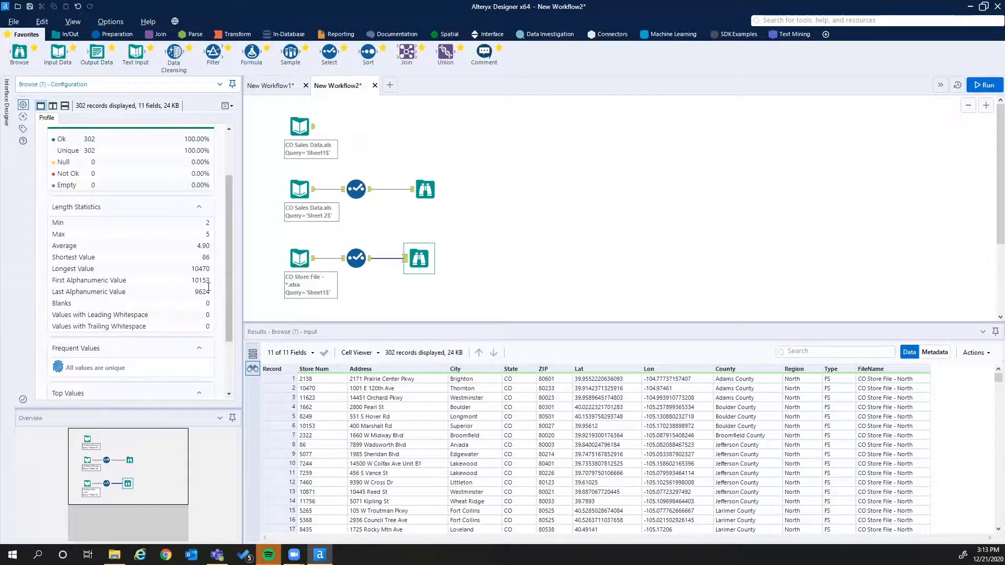
pyautogui.moveTo(224, 256)
pyautogui.mouseDown()
pyautogui.moveTo(224, 230)
pyautogui.moveTo(224, 250)
pyautogui.mouseUp()
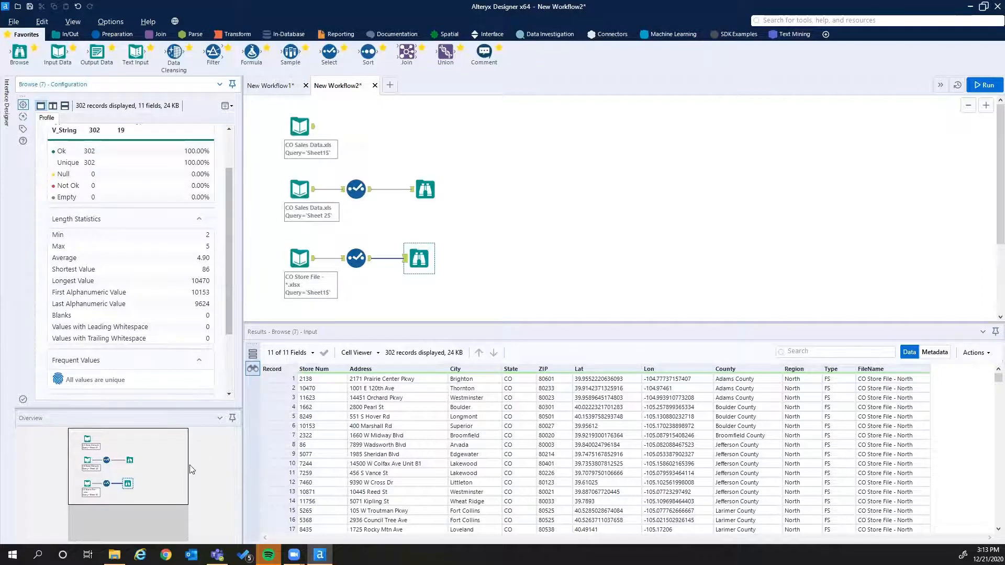
pyautogui.moveTo(227, 326)
pyautogui.mouseDown()
pyautogui.moveTo(227, 305)
pyautogui.moveTo(223, 335)
pyautogui.mouseUp()
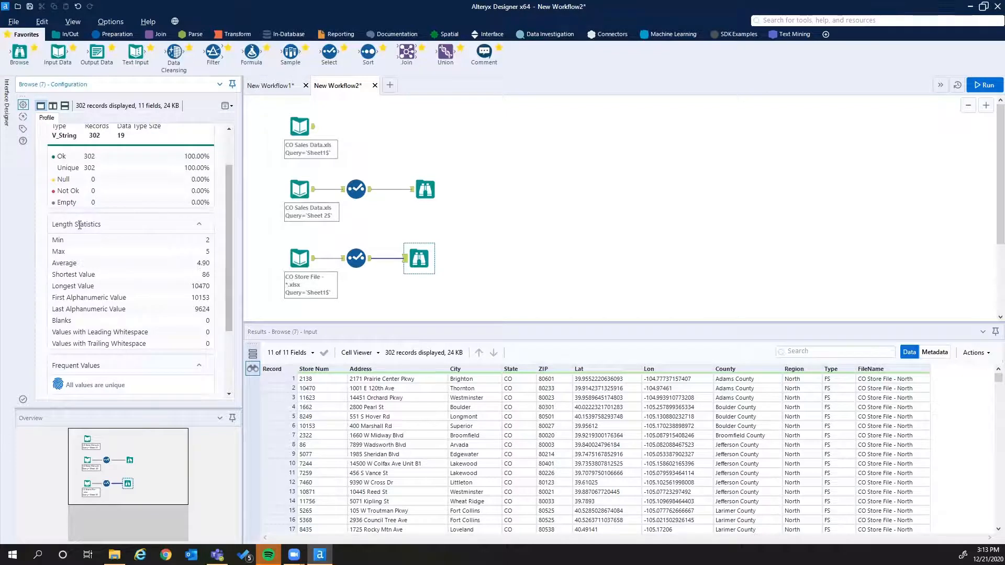
pyautogui.moveTo(52, 223); pyautogui.dragTo(103, 227)
pyautogui.click(93, 224)
pyautogui.moveTo(53, 297); pyautogui.dragTo(137, 300)
pyautogui.click(141, 300)
pyautogui.moveTo(56, 275); pyautogui.dragTo(95, 286)
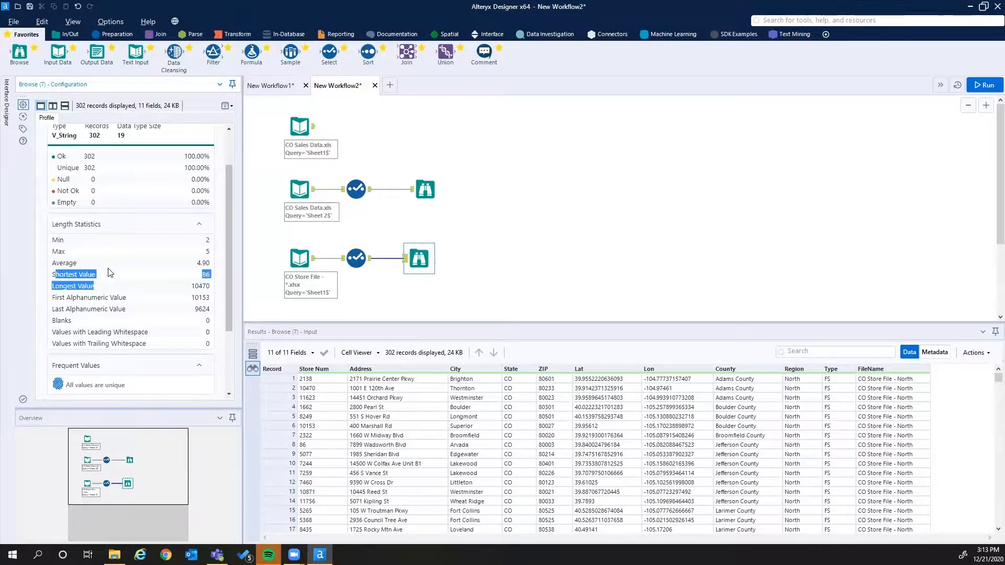
pyautogui.click(110, 281)
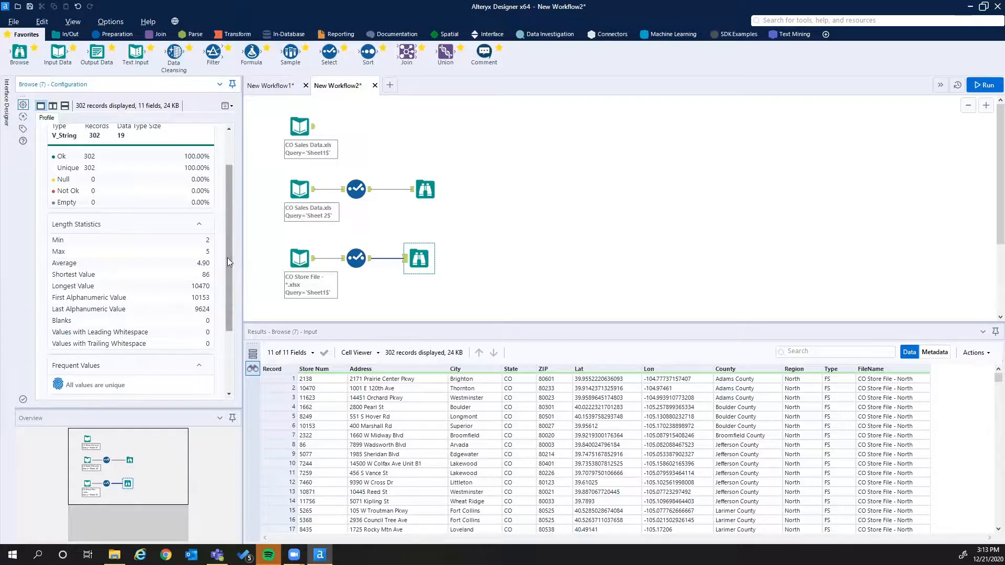
# Step: Check Store Num's leading and trailing whitespace counts, frequent values and top values, and return to the profile of all fields
pyautogui.moveTo(69, 332); pyautogui.dragTo(93, 347)
pyautogui.click(135, 340)
pyautogui.click(95, 351)
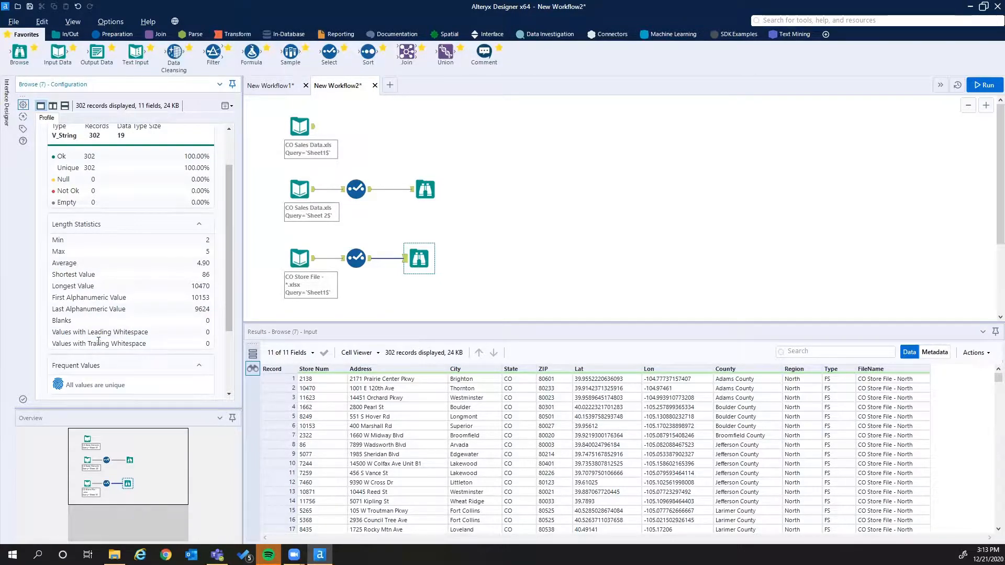
pyautogui.moveTo(230, 280); pyautogui.dragTo(234, 371)
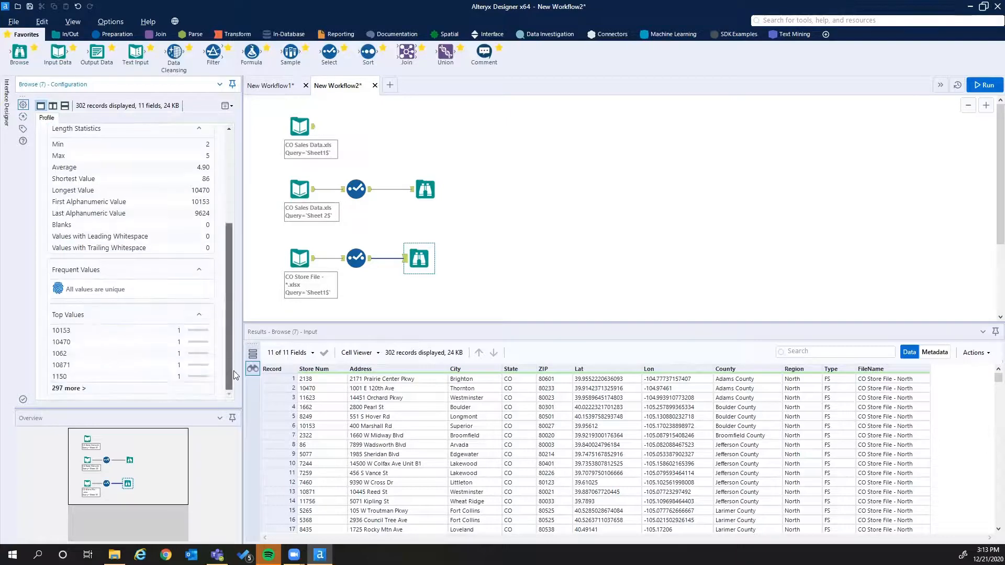
pyautogui.scroll(5, 219, 323)
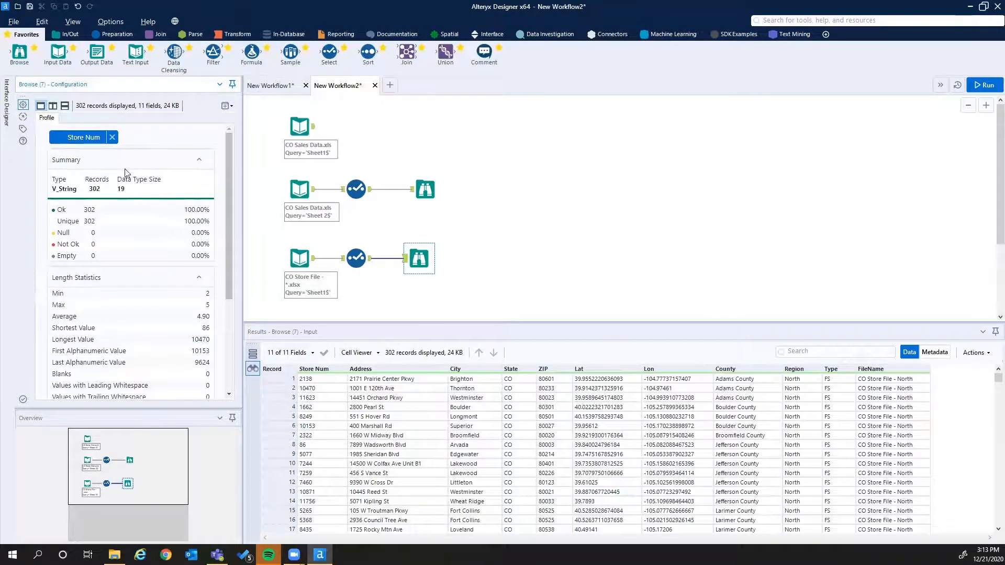
pyautogui.click(112, 137)
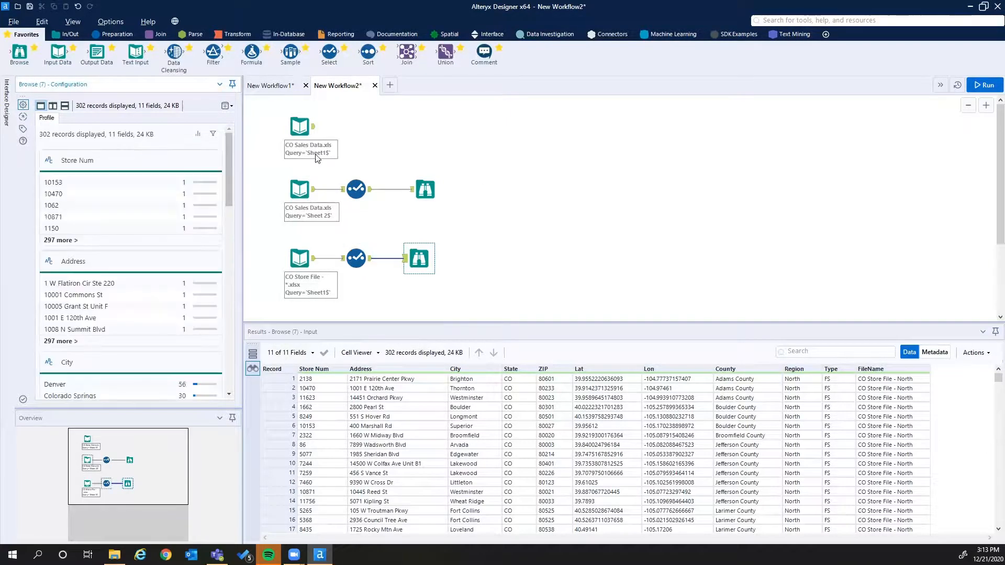